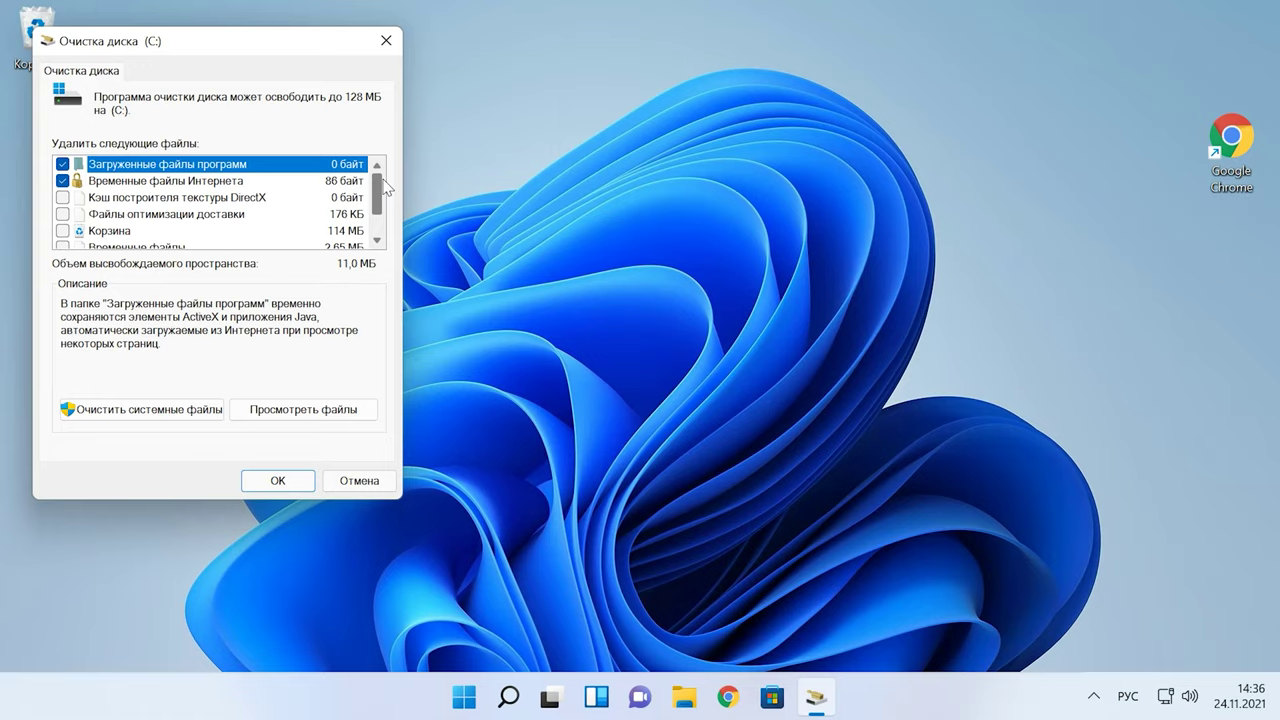
- Extend the cleanup of drive C: to system files and permanently delete the checked categories, including Microsoft Defender and delivery optimization files
{"action": "left_click", "coordinate": [134, 416]}
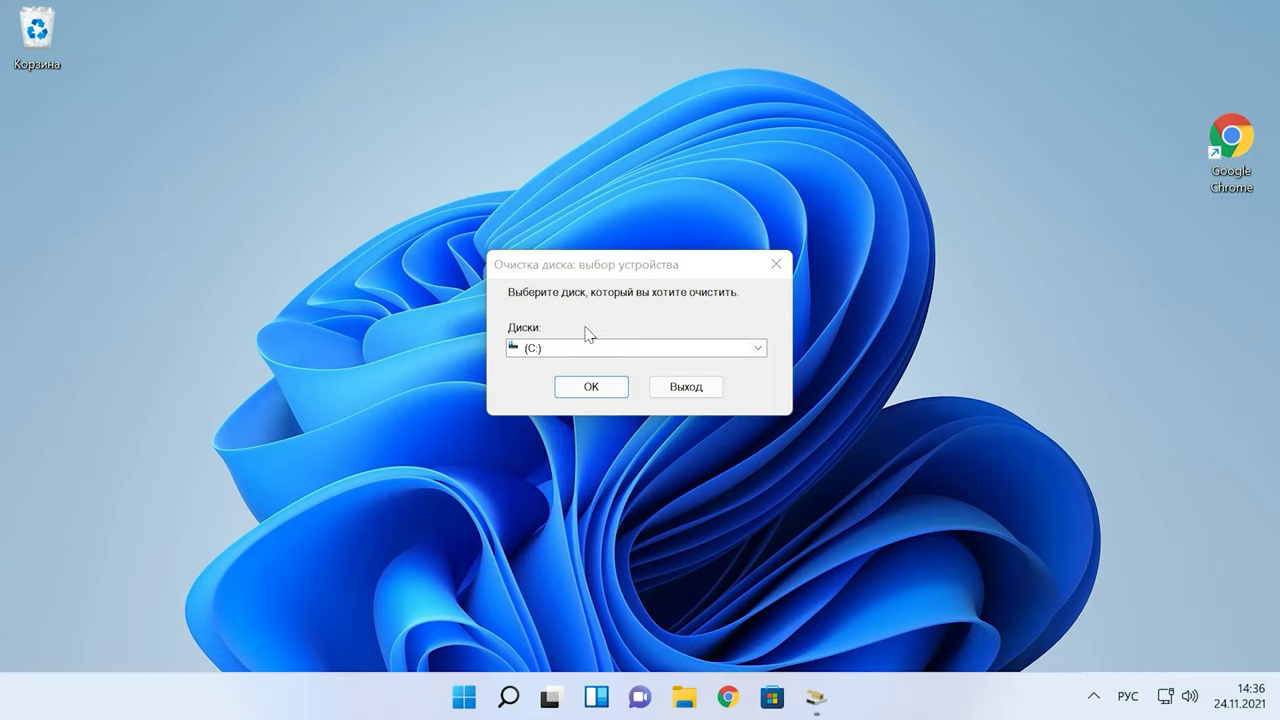
{"action": "left_click", "coordinate": [602, 387]}
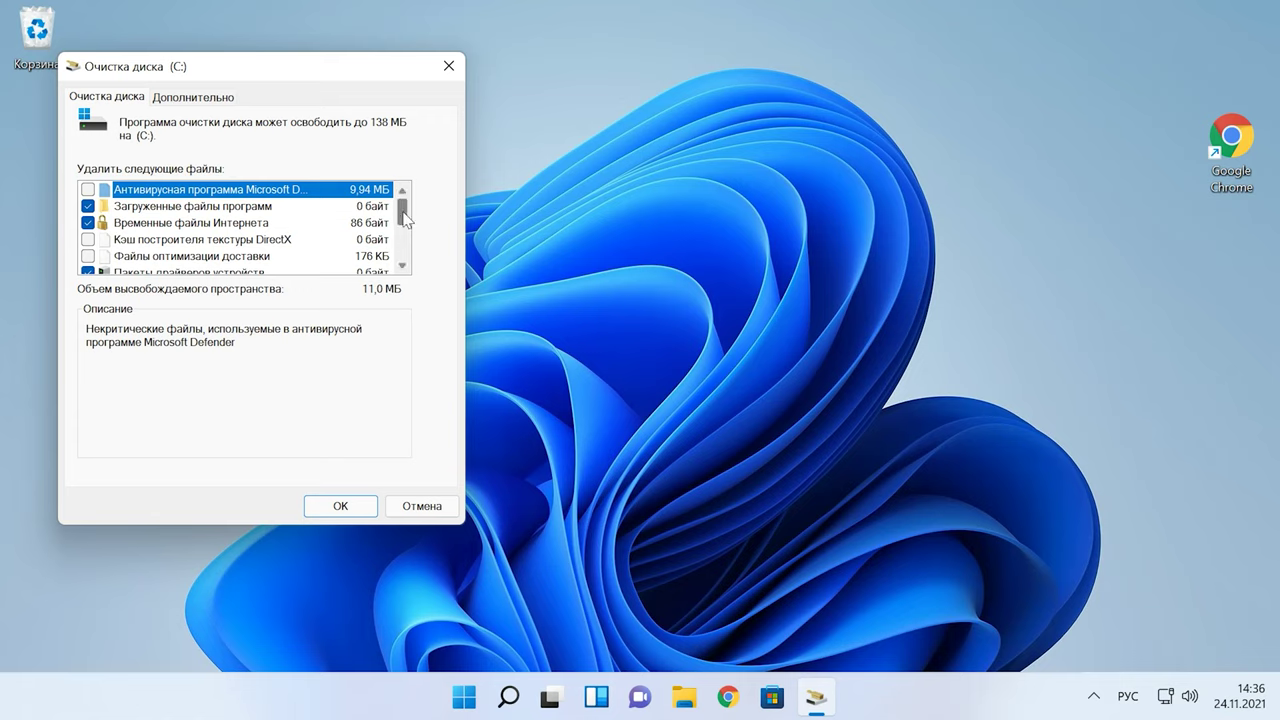
{"action": "mouse_move", "coordinate": [402, 212]}
{"action": "left_mouse_down"}
{"action": "mouse_move", "coordinate": [405, 262]}
{"action": "mouse_move", "coordinate": [403, 212]}
{"action": "left_mouse_up"}
{"action": "left_click", "coordinate": [341, 512]}
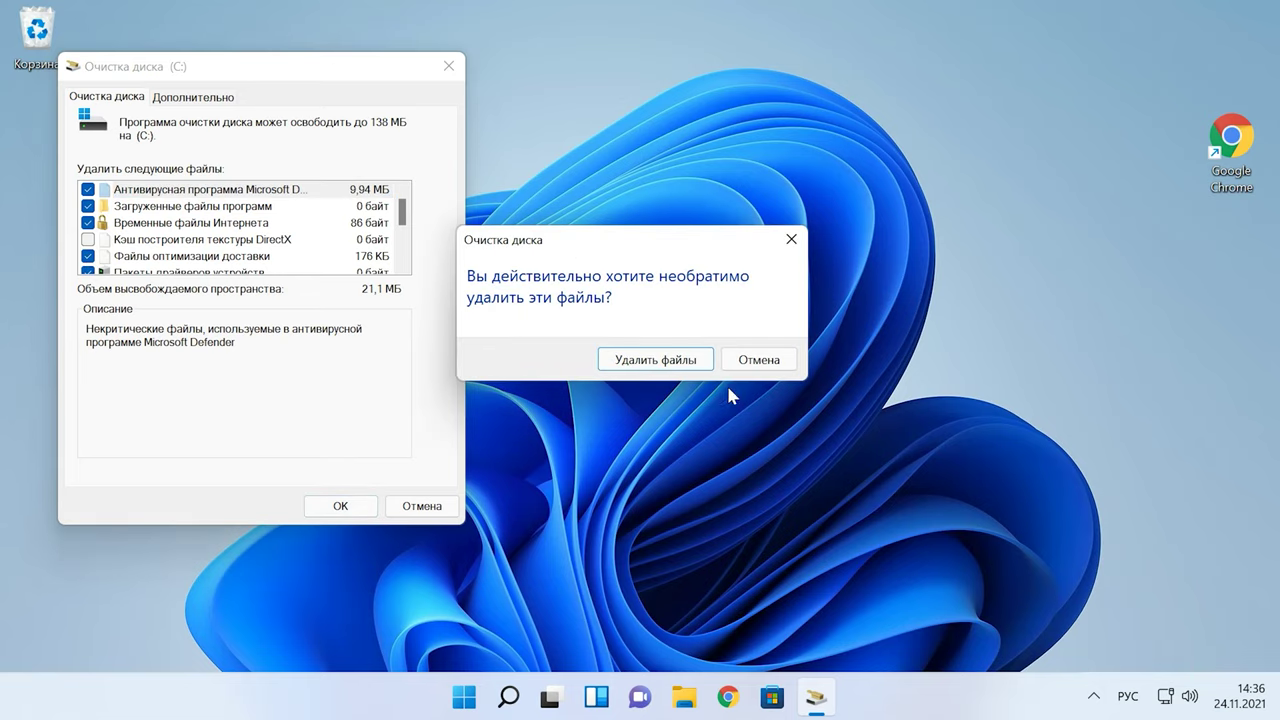
{"action": "left_click", "coordinate": [656, 360]}
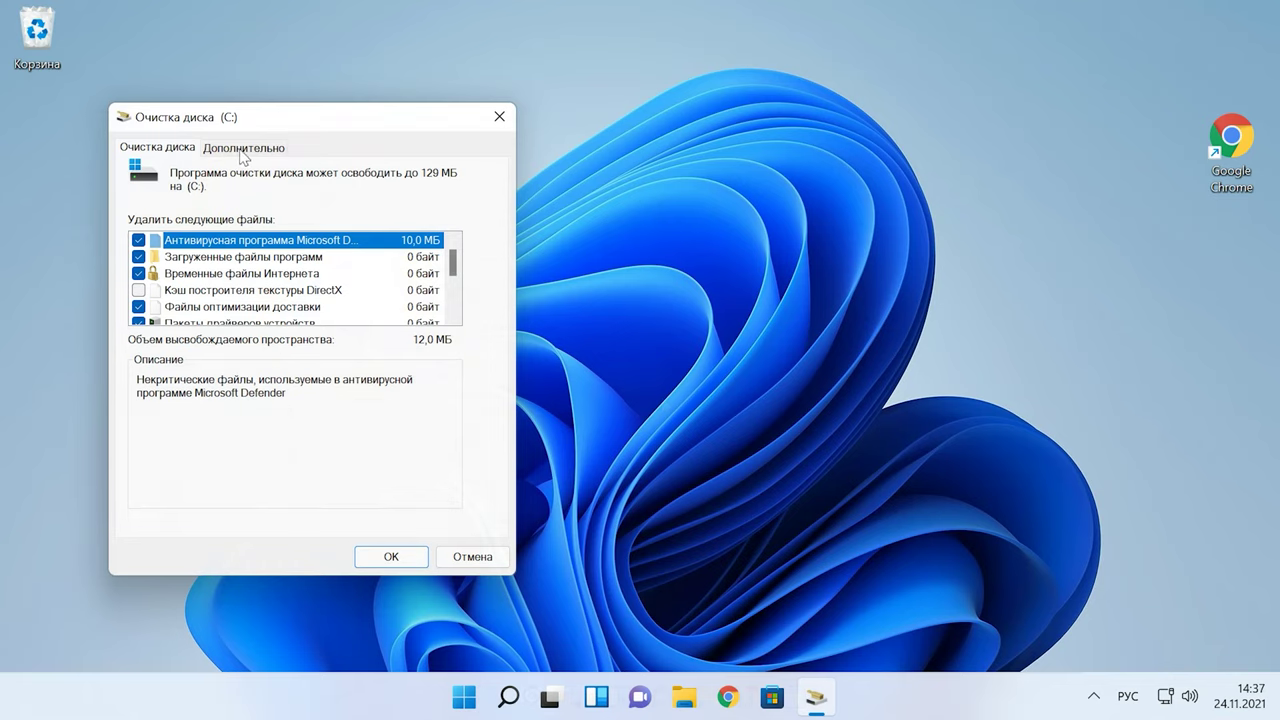
- Open the list of installed programs from the cleanup's additional options, view it, and close it
{"action": "left_click", "coordinate": [241, 150]}
{"action": "left_click", "coordinate": [427, 257]}
{"action": "left_click", "coordinate": [457, 260]}
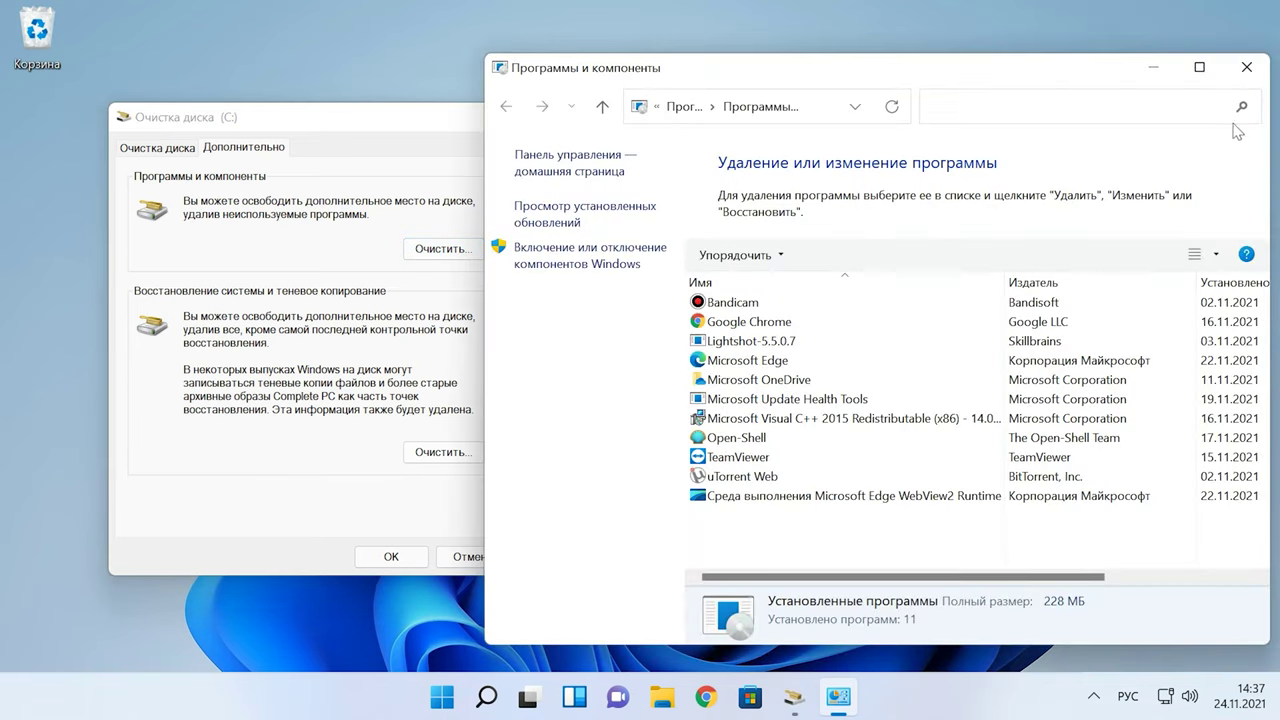
{"action": "left_click", "coordinate": [1246, 67]}
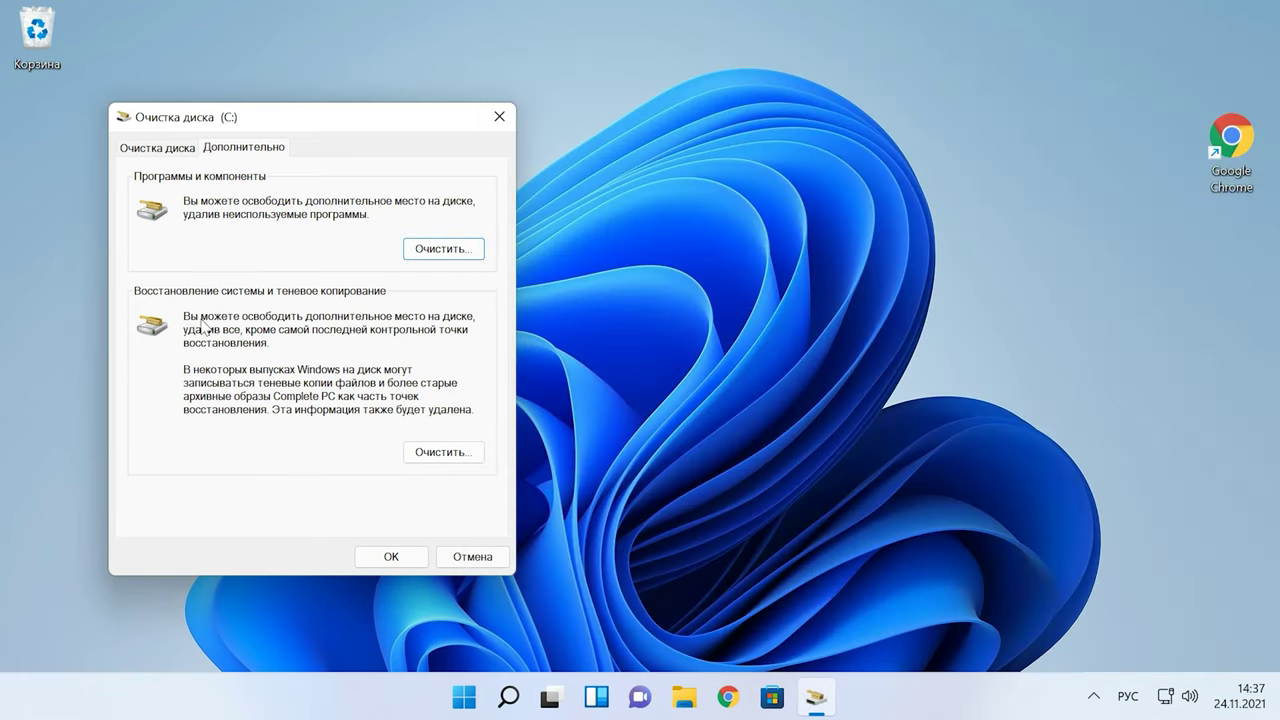
- Delete all system restore points on drive C: except the most recent one
{"action": "left_click", "coordinate": [452, 456]}
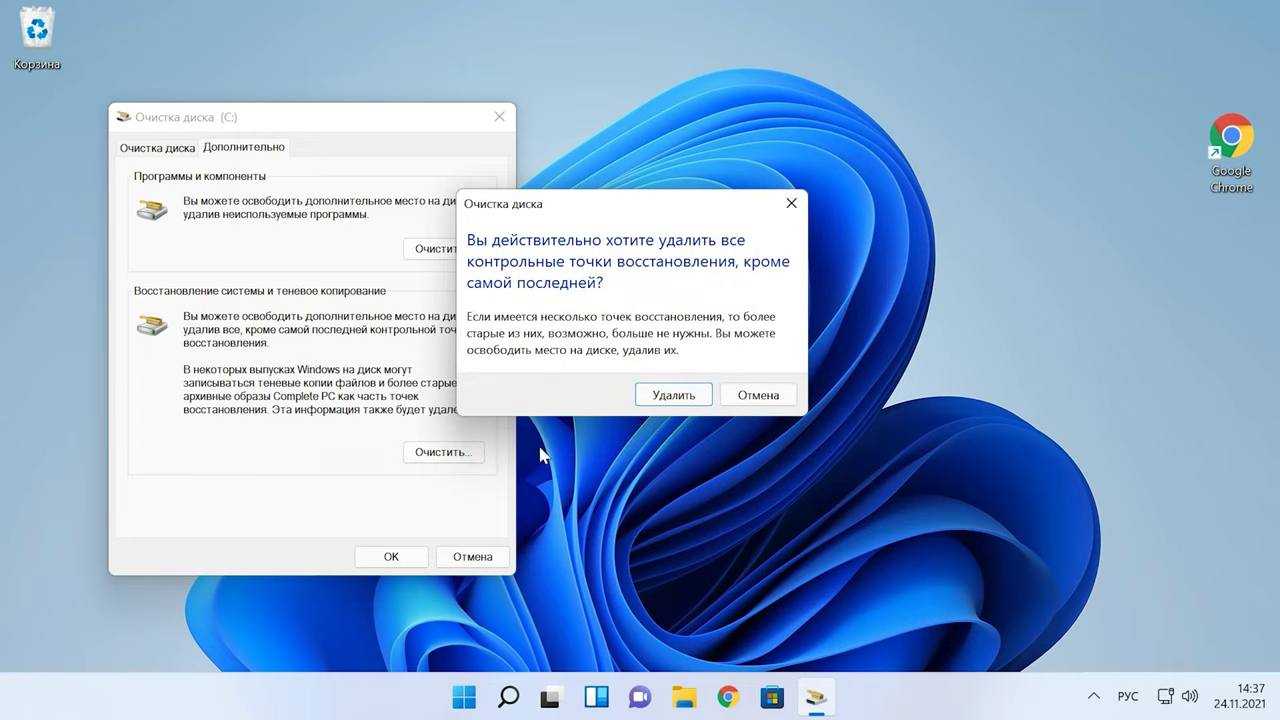
{"action": "left_click", "coordinate": [680, 399]}
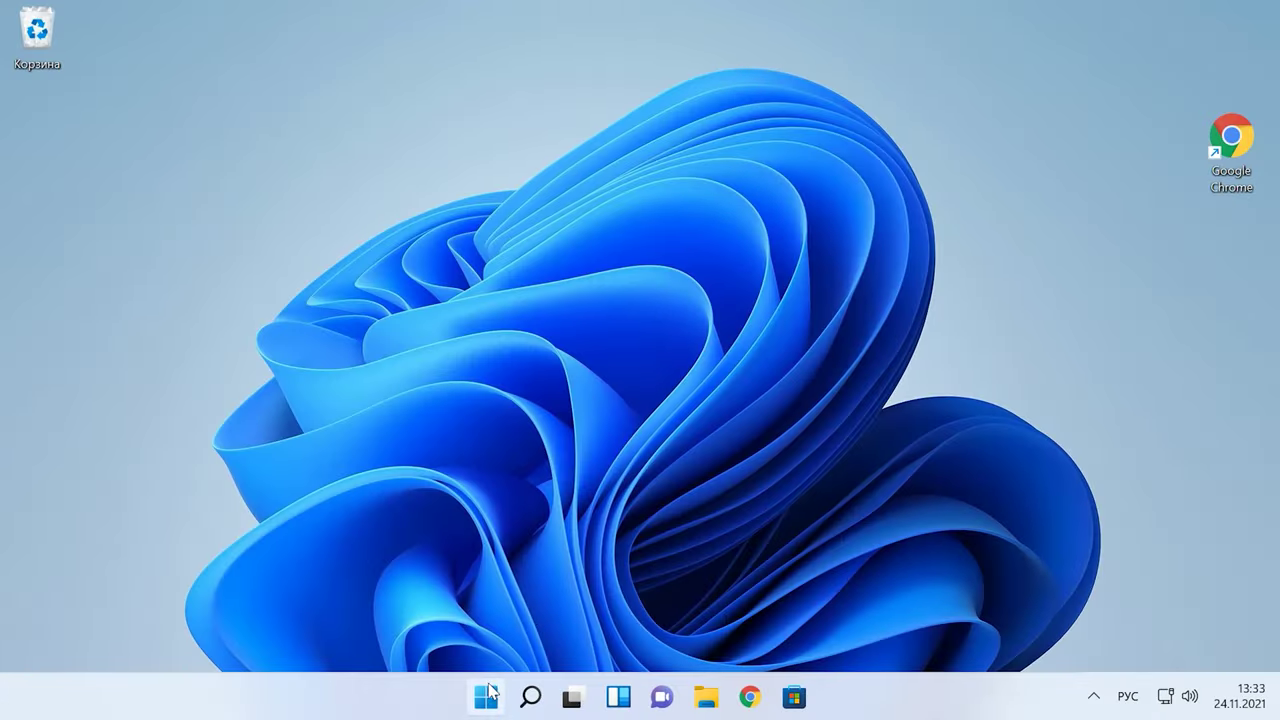
- Open the Run dialog, copy the command %systemroot%\system32\cmd.exe /c cleanmgr /sageset:65535 & cleanmgr /sagerun:65535, and run it
{"action": "right_click", "coordinate": [490, 692]}
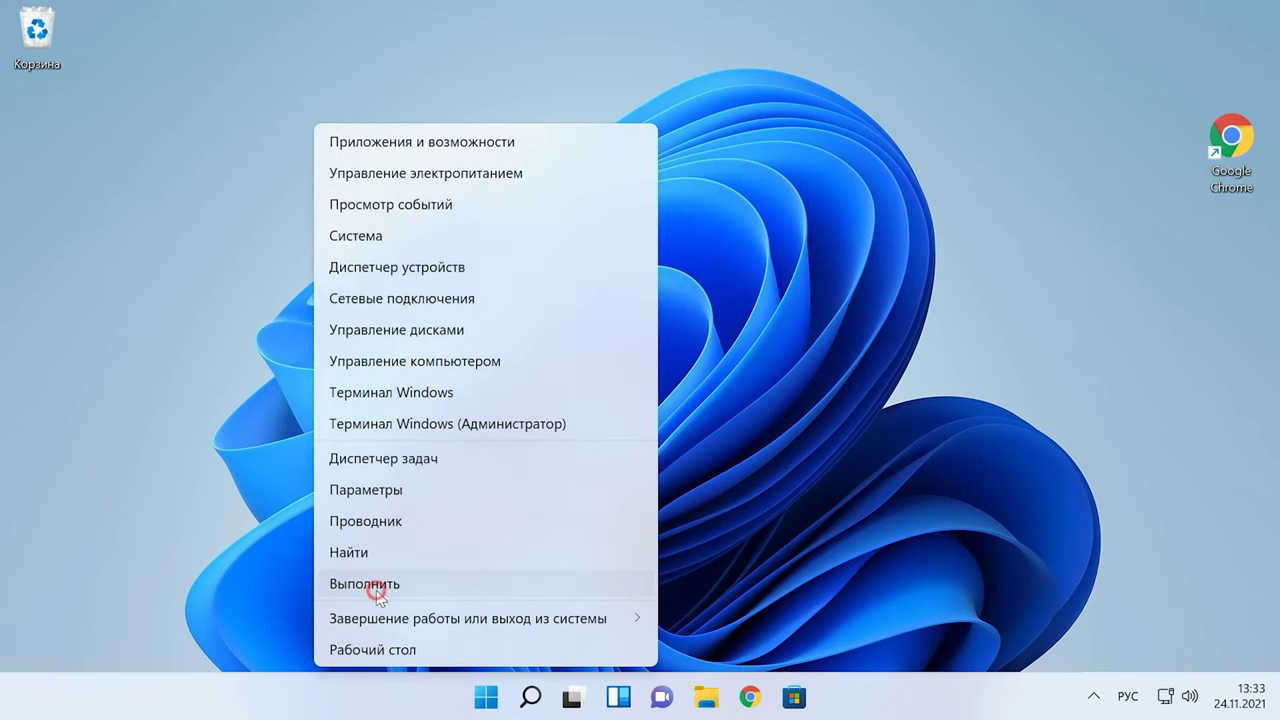
{"action": "left_click", "coordinate": [378, 588]}
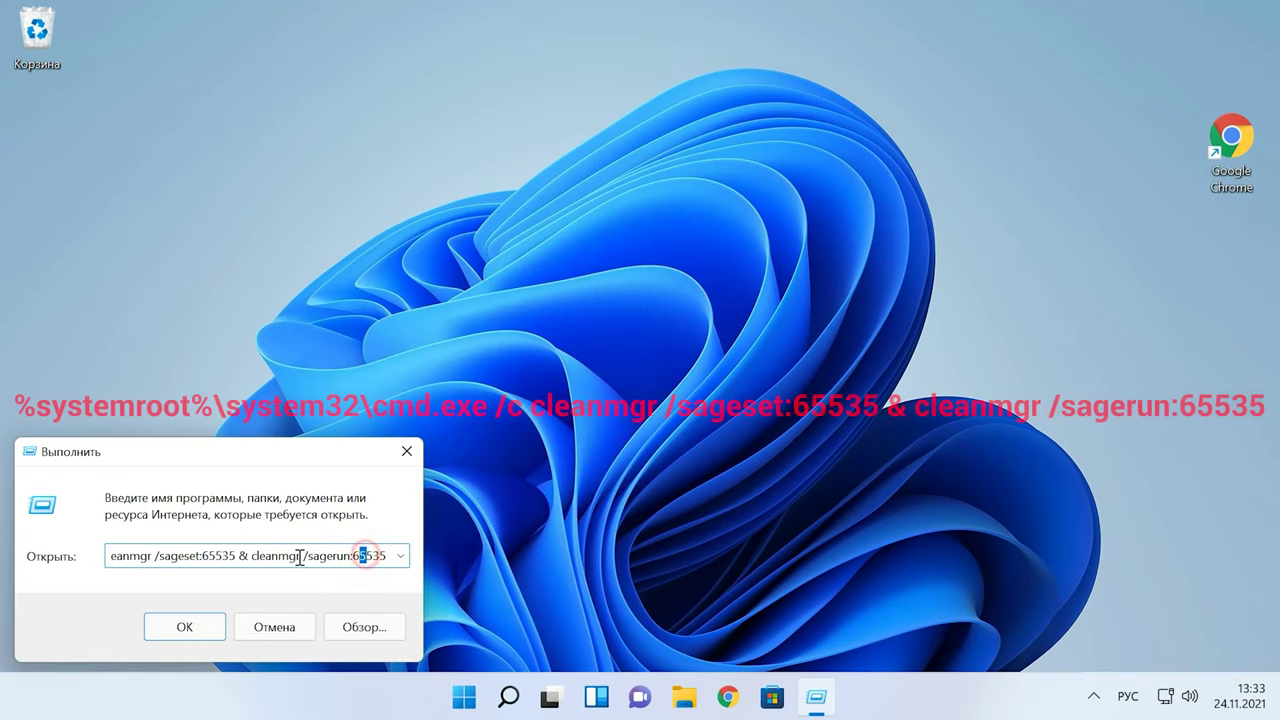
{"action": "left_click_drag", "start_coordinate": [366, 557], "coordinate": [32, 556]}
{"action": "key", "text": "cmd+c"}
{"action": "left_click", "coordinate": [200, 554]}
{"action": "left_click_drag", "start_coordinate": [309, 556], "coordinate": [407, 562]}
{"action": "left_click", "coordinate": [391, 554]}
{"action": "left_click", "coordinate": [189, 630]}
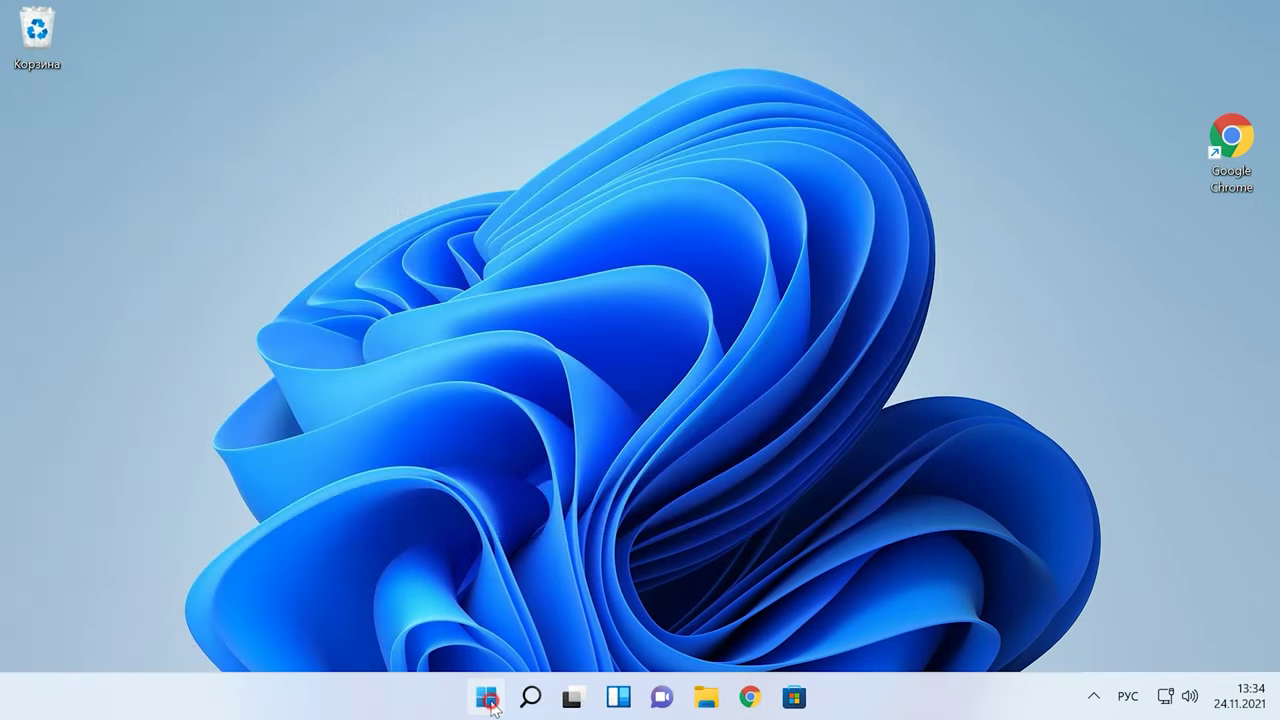
- Run the copied cleanmgr command in a Command Prompt opened as administrator and look through the extended list of cleanup categories
{"action": "left_click", "coordinate": [487, 698]}
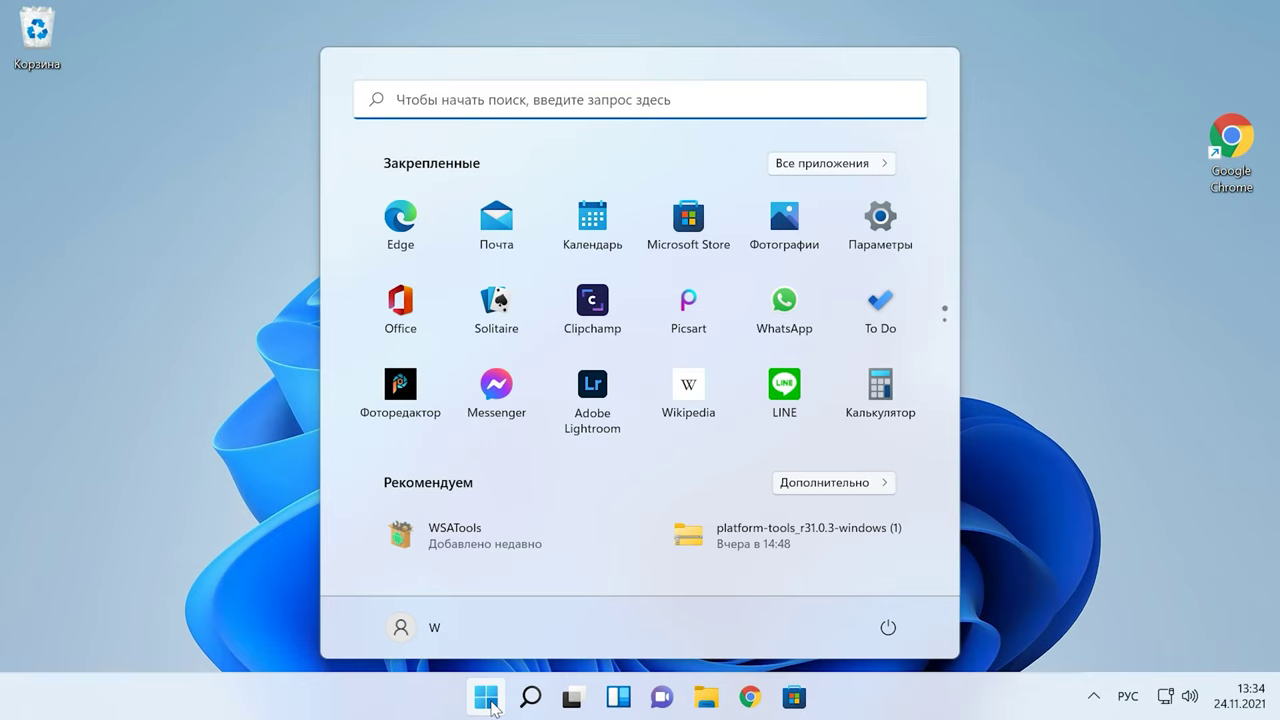
{"action": "left_click", "coordinate": [531, 697]}
{"action": "type", "text": "cmd"}
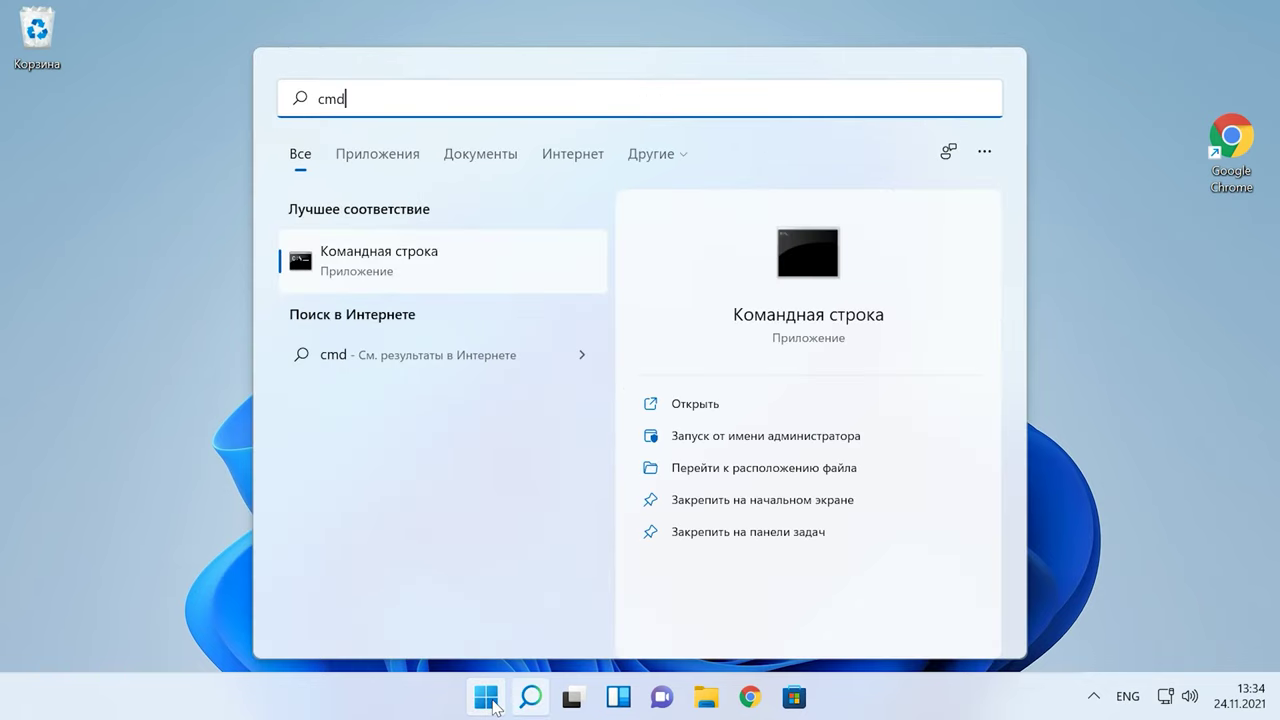
{"action": "left_click", "coordinate": [786, 440]}
{"action": "right_click", "coordinate": [254, 188]}
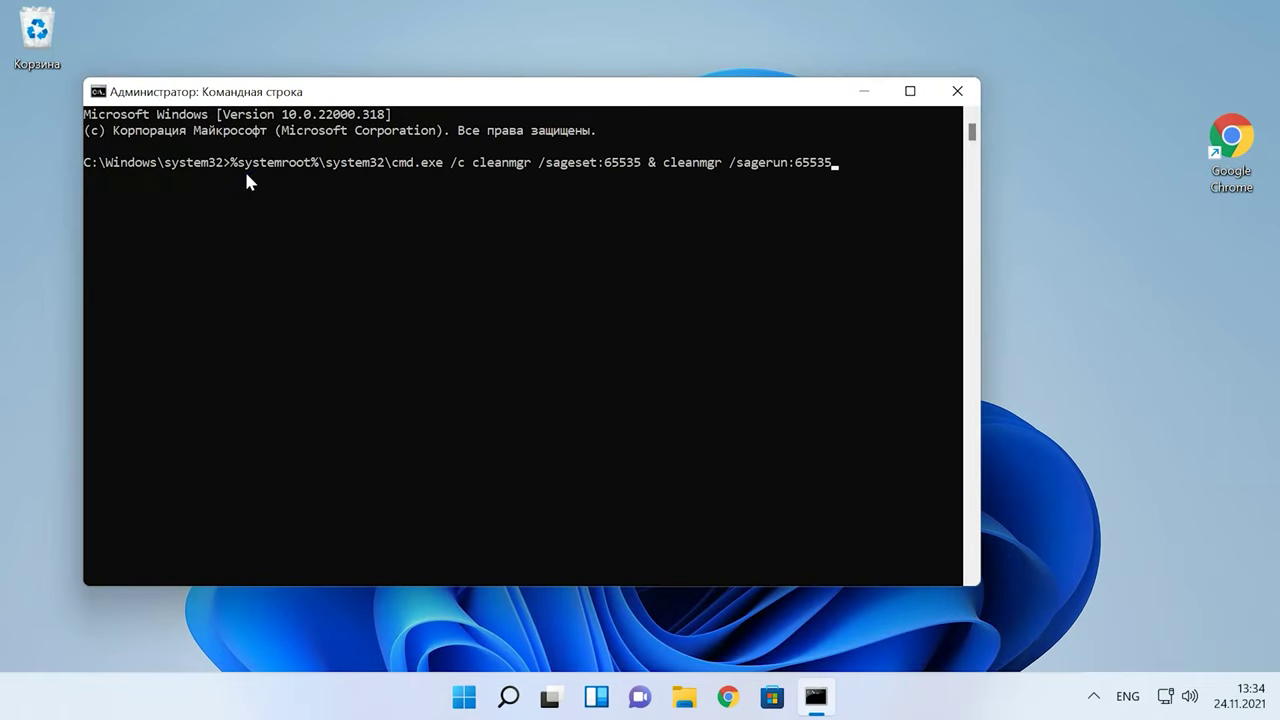
{"action": "key", "text": "Return"}
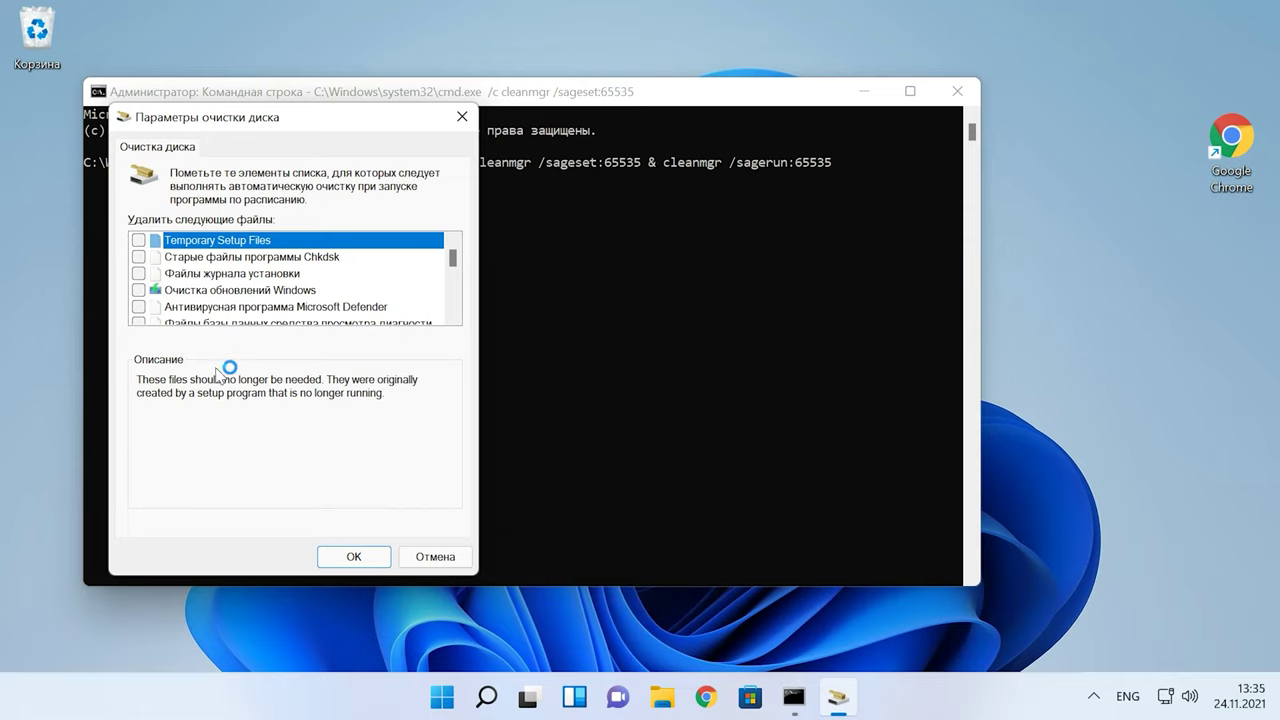
{"action": "mouse_move", "coordinate": [452, 258]}
{"action": "left_mouse_down"}
{"action": "mouse_move", "coordinate": [448, 305]}
{"action": "mouse_move", "coordinate": [456, 255]}
{"action": "left_mouse_up"}
{"action": "left_click_drag", "start_coordinate": [456, 260], "coordinate": [461, 308]}
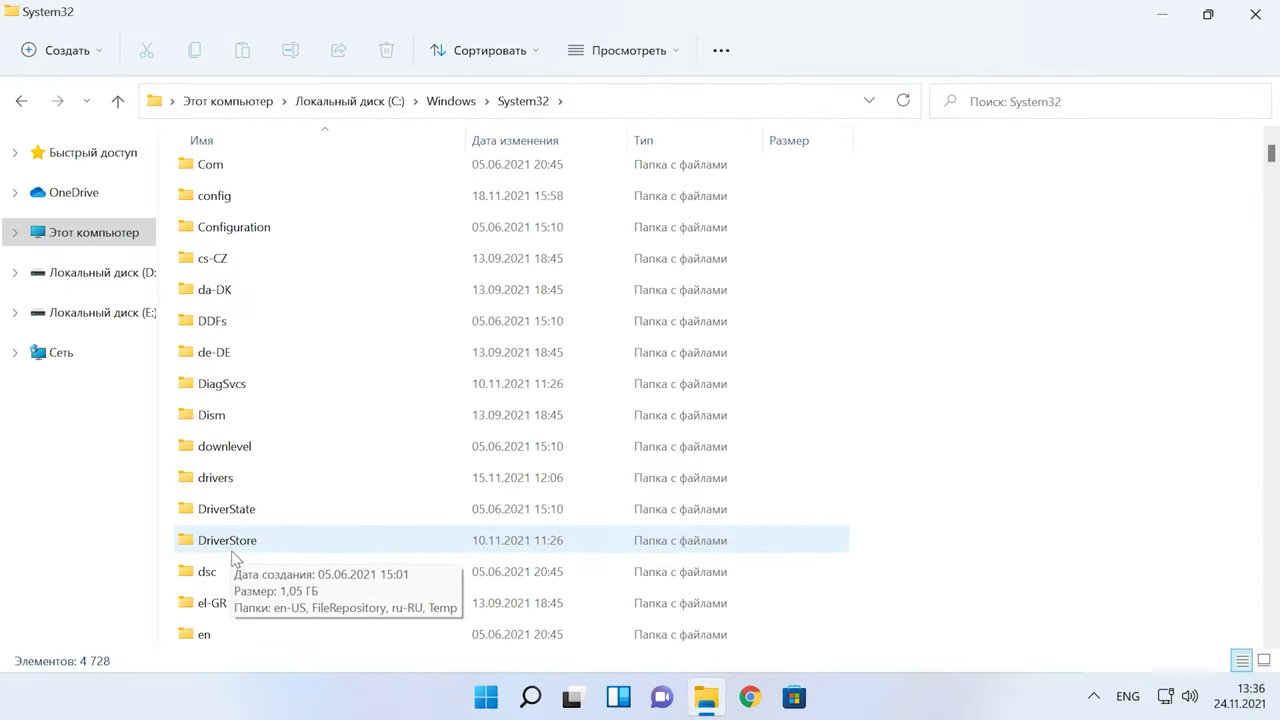
- Look through the driver folders in System32\DriverStore\FileRepository and return to DriverStore
{"action": "double_click", "coordinate": [232, 545]}
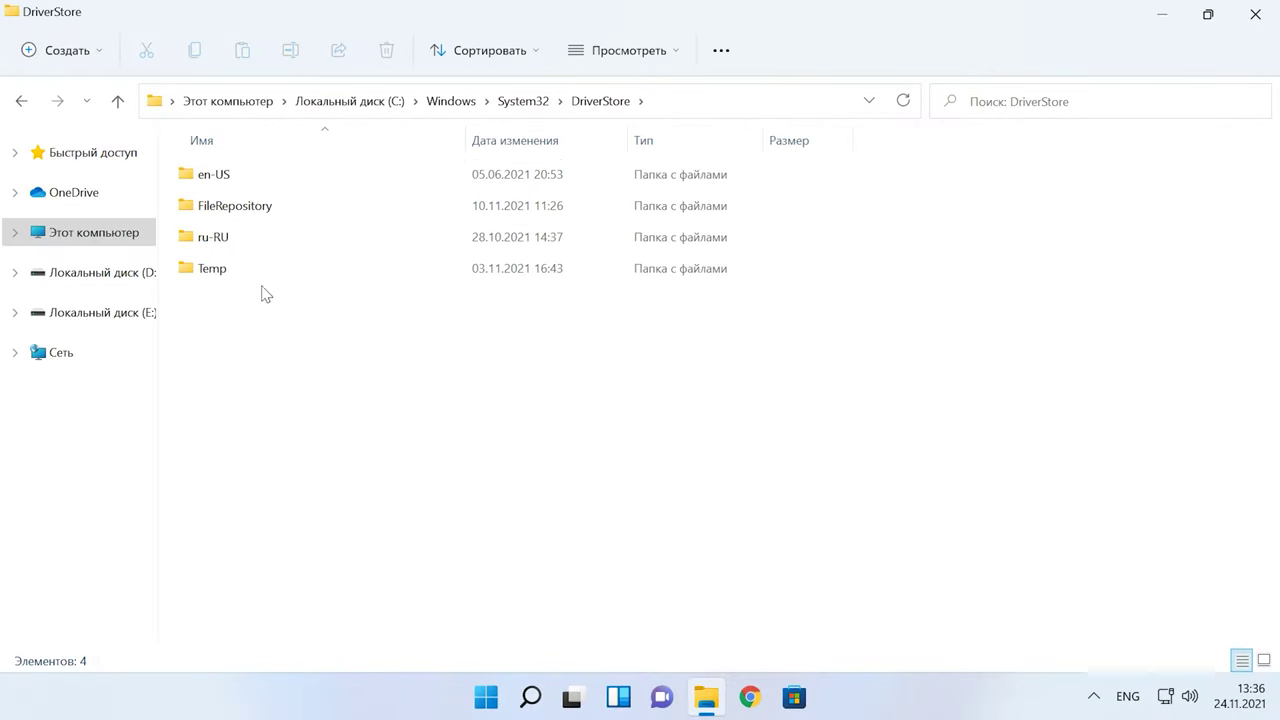
{"action": "double_click", "coordinate": [250, 207]}
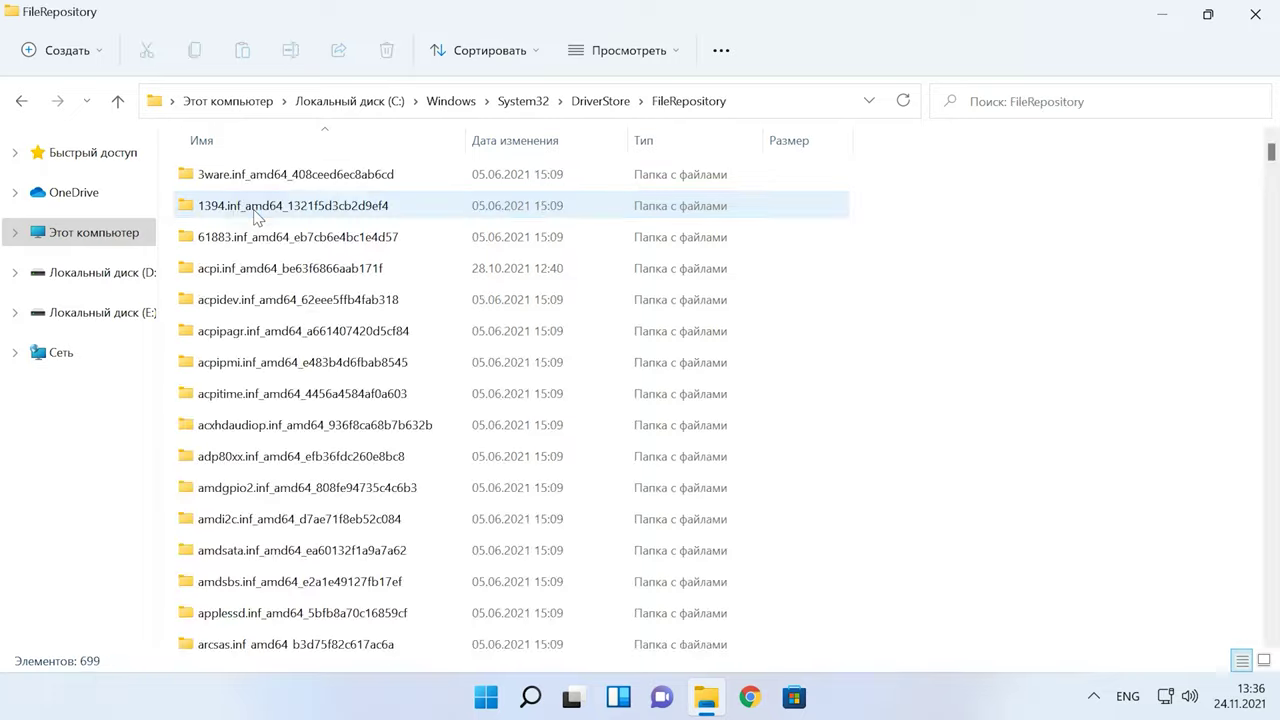
{"action": "mouse_move", "coordinate": [1276, 155]}
{"action": "left_mouse_down"}
{"action": "mouse_move", "coordinate": [1276, 610]}
{"action": "mouse_move", "coordinate": [1277, 150]}
{"action": "left_mouse_up"}
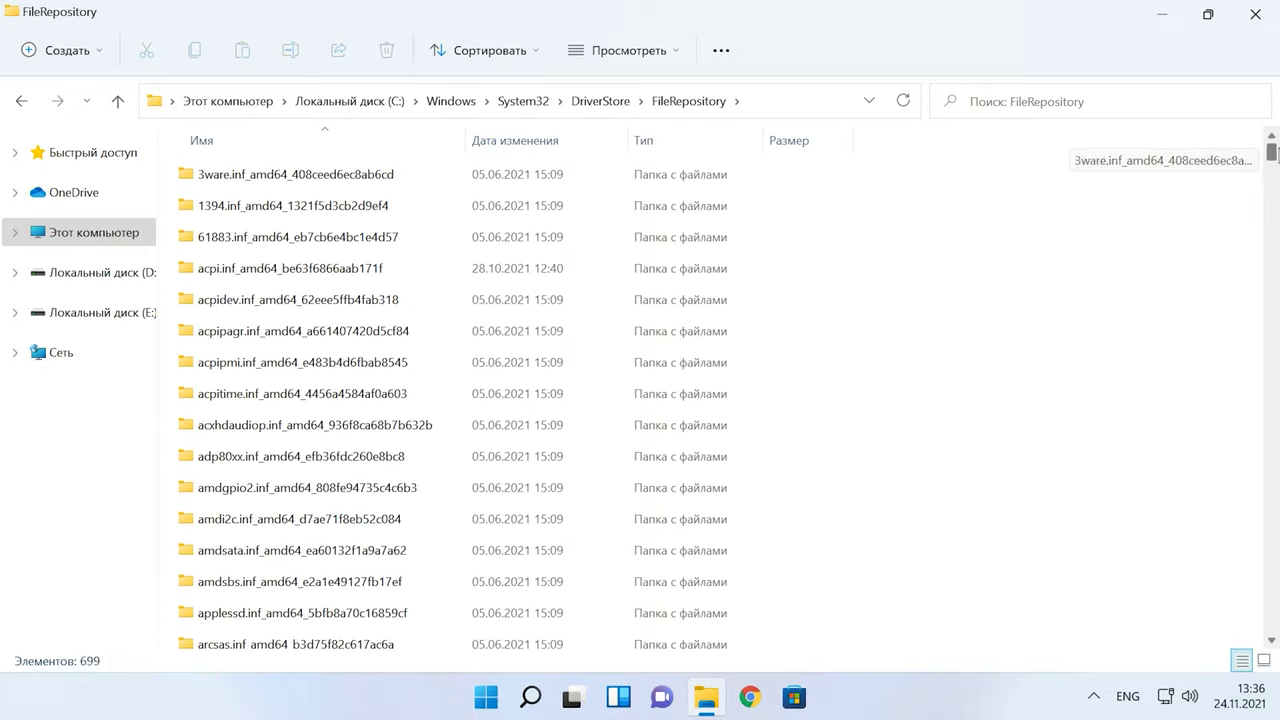
{"action": "left_click", "coordinate": [114, 104]}
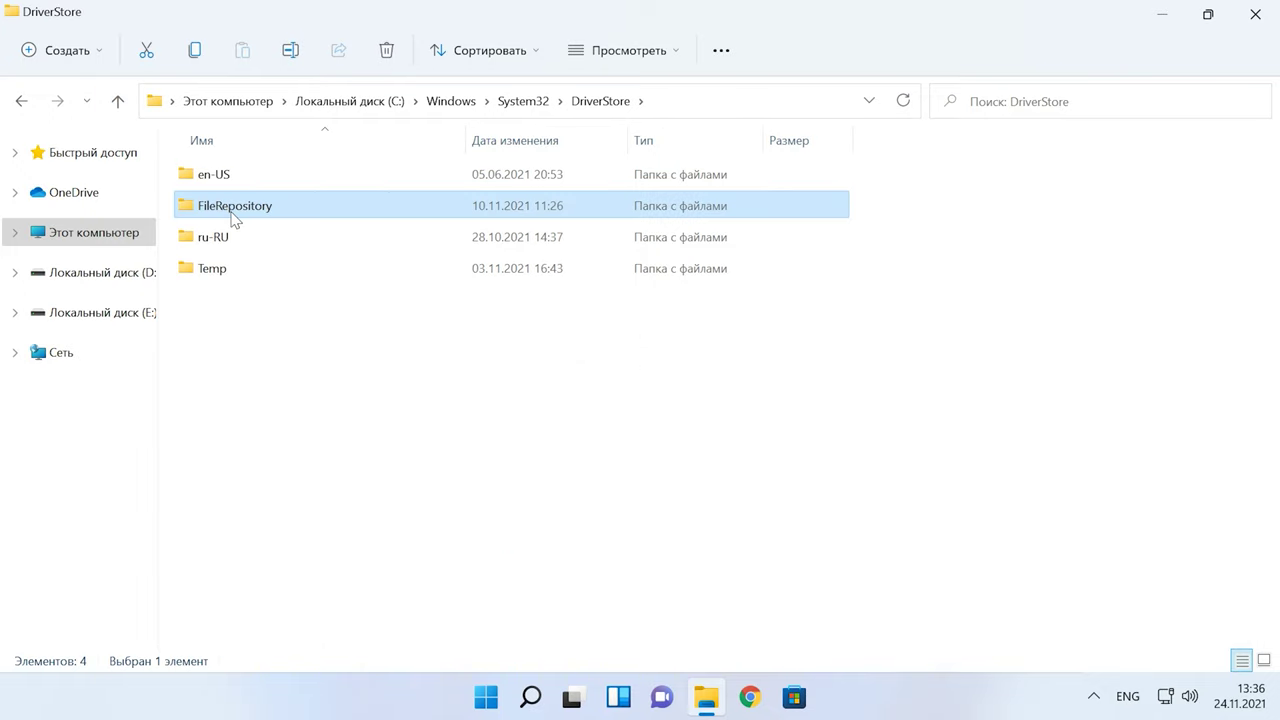
{"action": "mouse_move", "coordinate": [232, 220]}
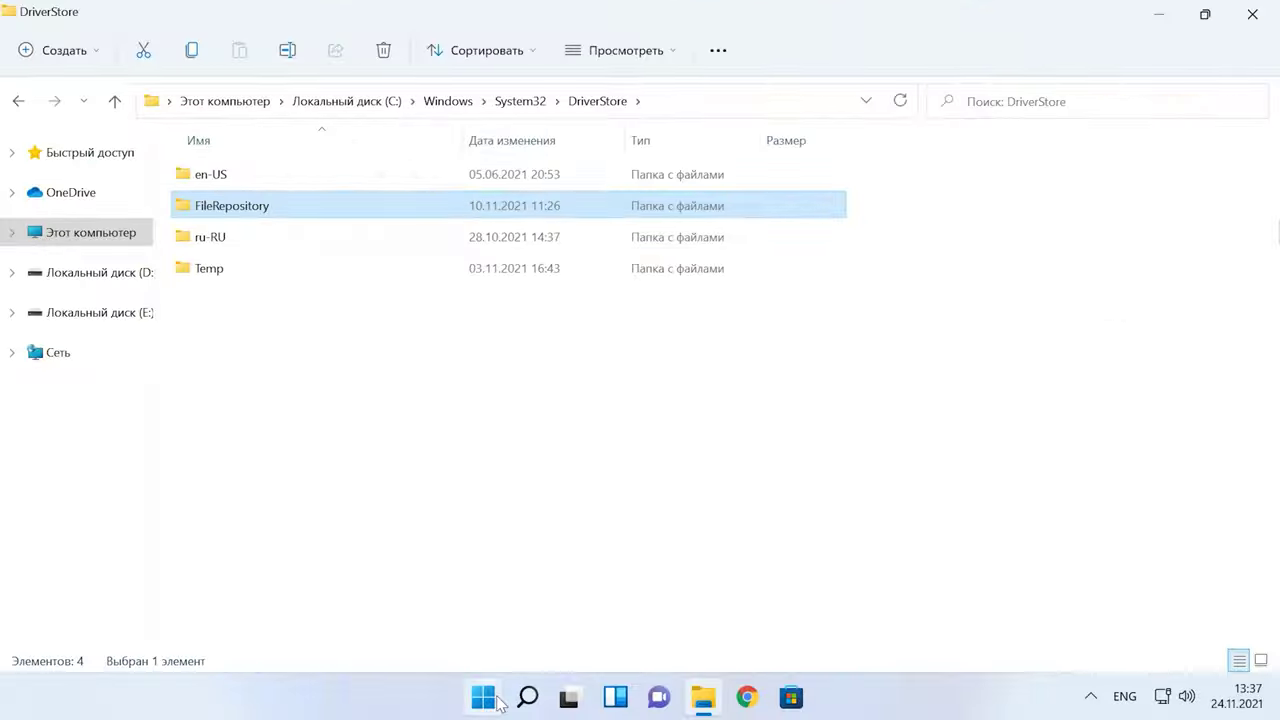
- Open a maximized Command Prompt as administrator and export the driver list with pnputil.exe /e > c:\drivers.txt
{"action": "left_click", "coordinate": [486, 697]}
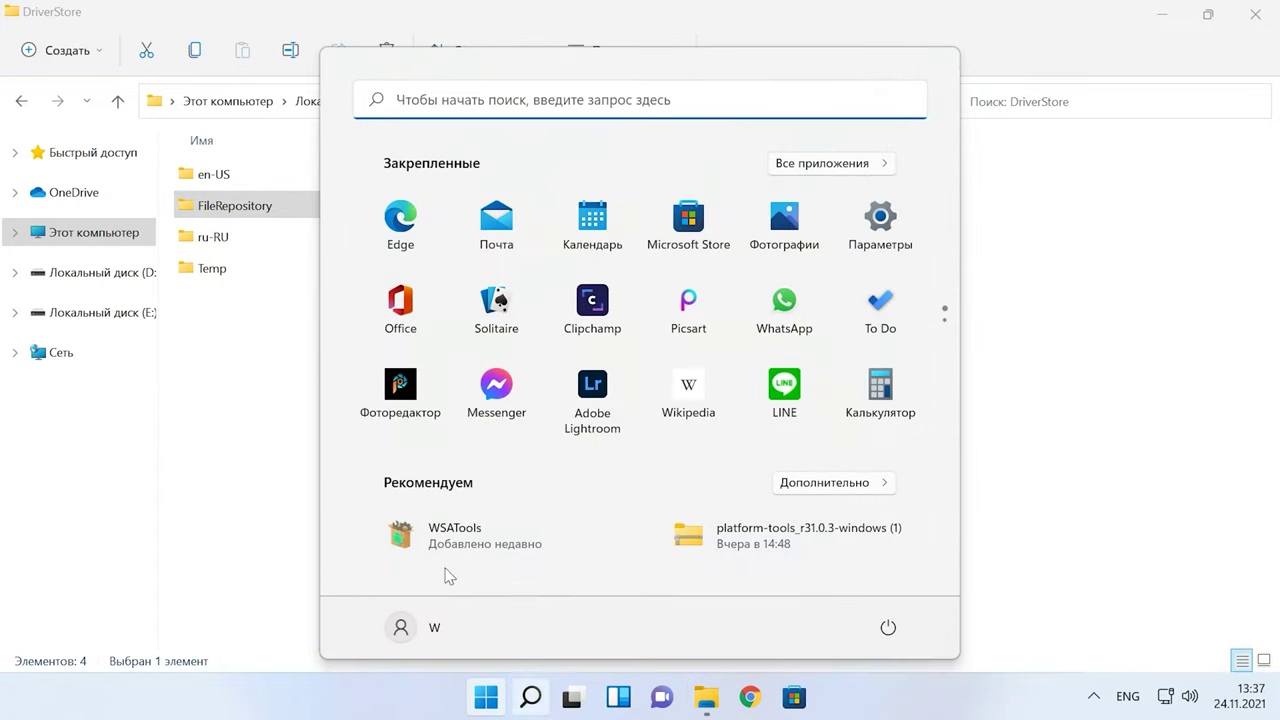
{"action": "left_click", "coordinate": [420, 98]}
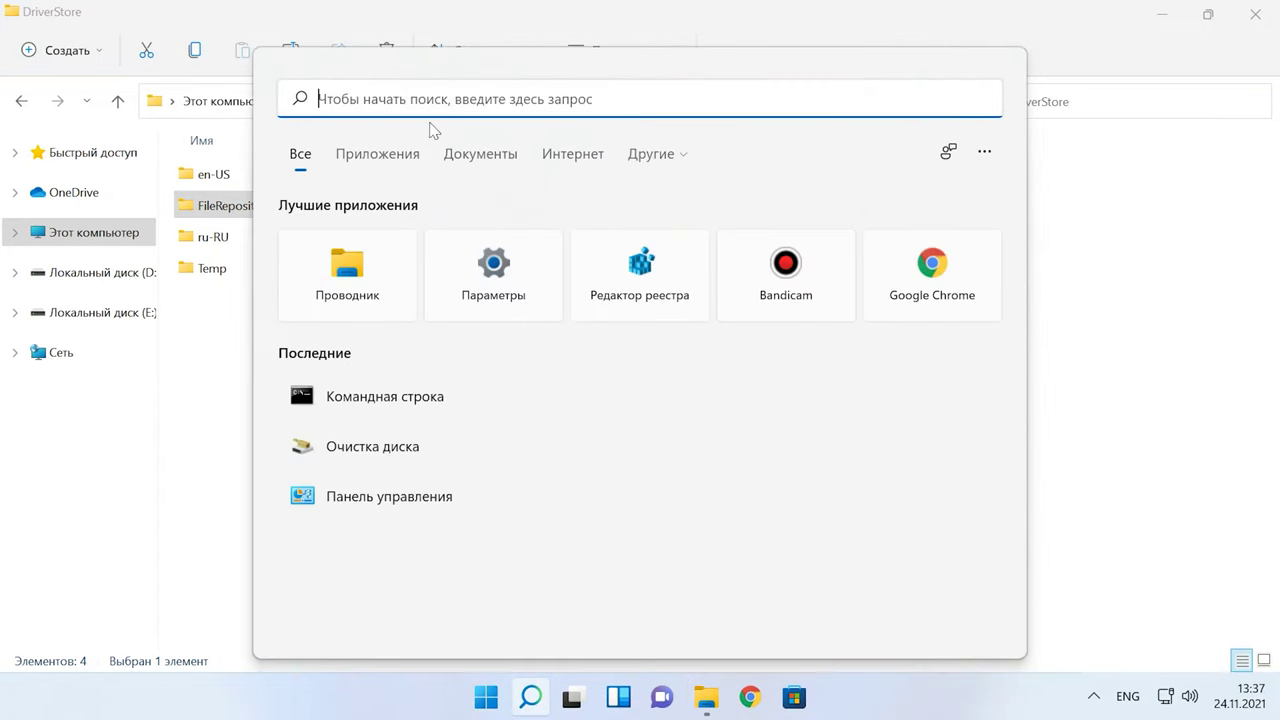
{"action": "right_click", "coordinate": [406, 413]}
{"action": "left_click", "coordinate": [563, 430]}
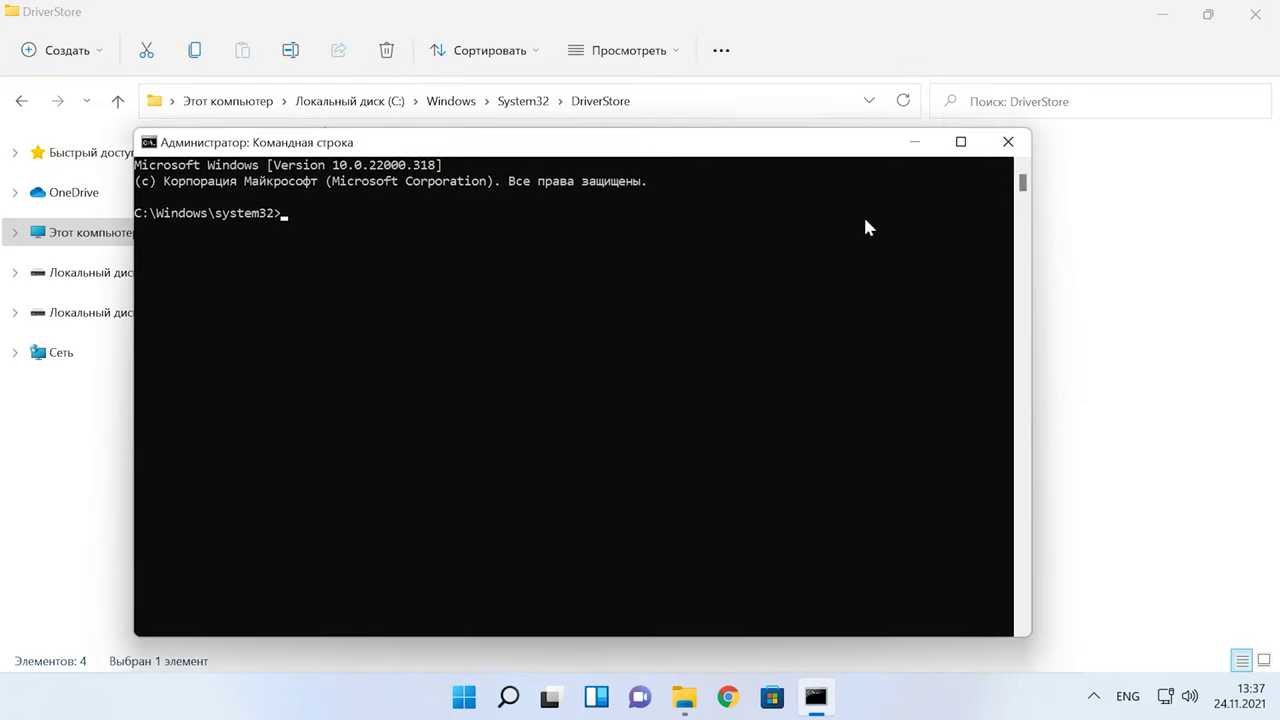
{"action": "left_click", "coordinate": [961, 141]}
{"action": "type", "text": "pnputil.exe /e > c:\\drivers.txt"}
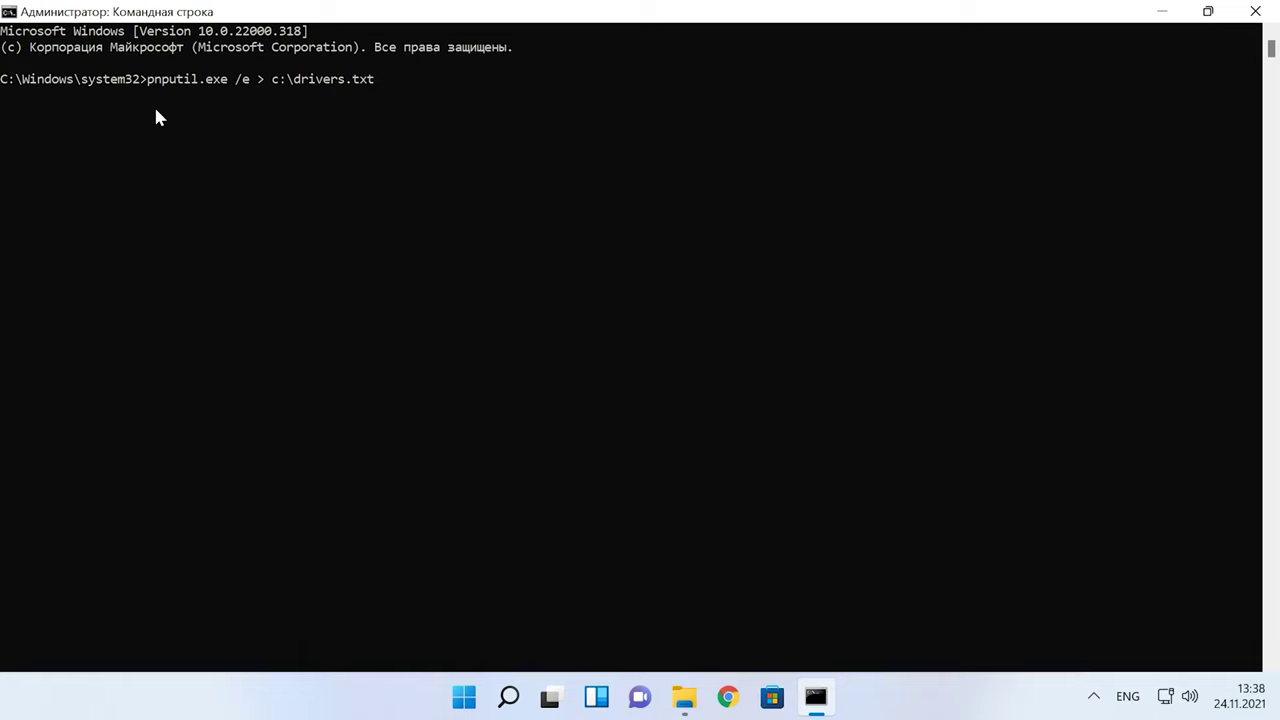
{"action": "key", "text": "Return"}
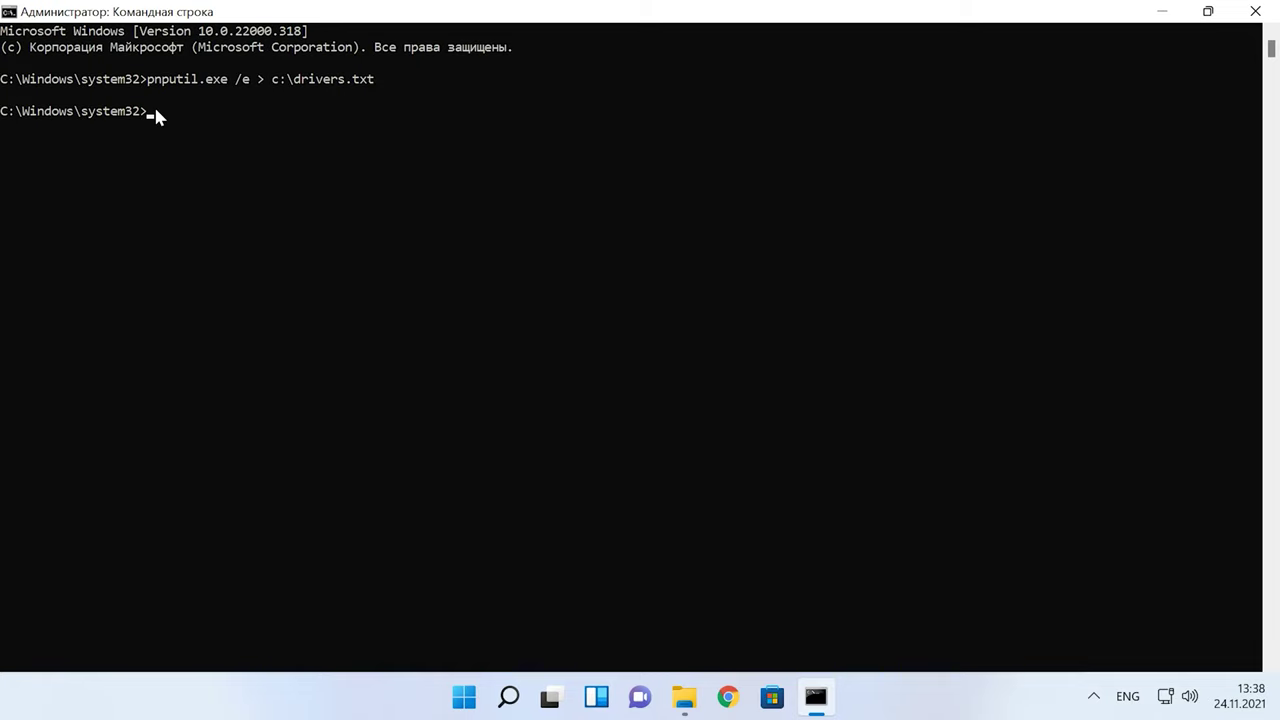
- Switch to File Explorer and open the drivers text file in the root of drive C:
{"action": "left_click", "coordinate": [684, 698]}
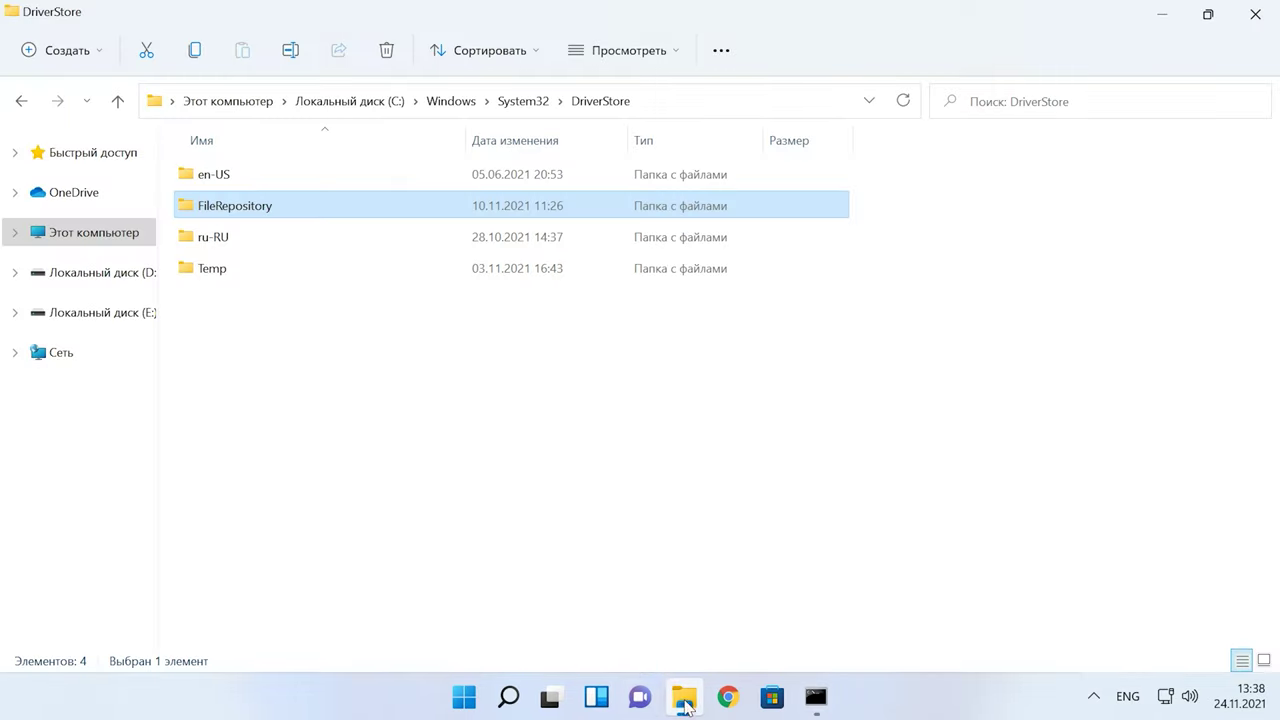
{"action": "left_click", "coordinate": [126, 234]}
{"action": "double_click", "coordinate": [230, 316]}
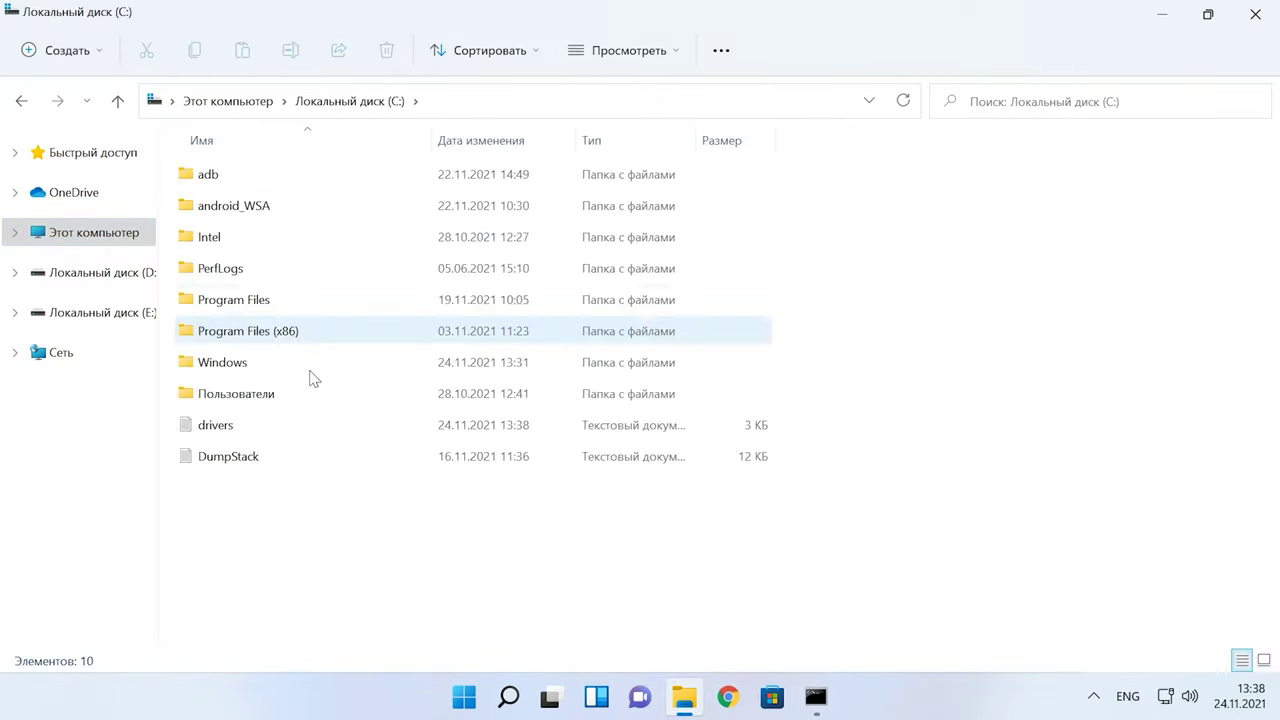
{"action": "double_click", "coordinate": [242, 429]}
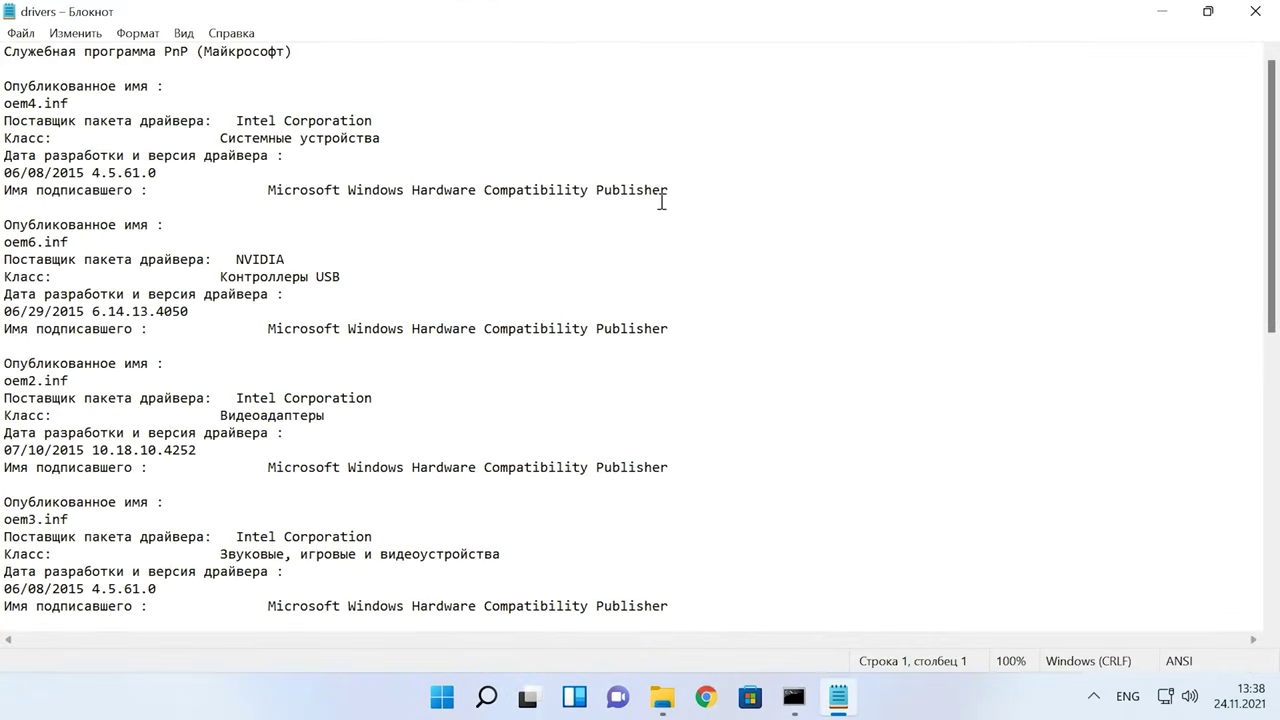
- Copy the published name oem7.inf of the NVIDIA Corporation sound driver from the driver list
{"action": "left_click_drag", "start_coordinate": [1272, 186], "coordinate": [1242, 240]}
{"action": "left_click", "coordinate": [4, 502]}
{"action": "left_click_drag", "start_coordinate": [4, 502], "coordinate": [70, 502]}
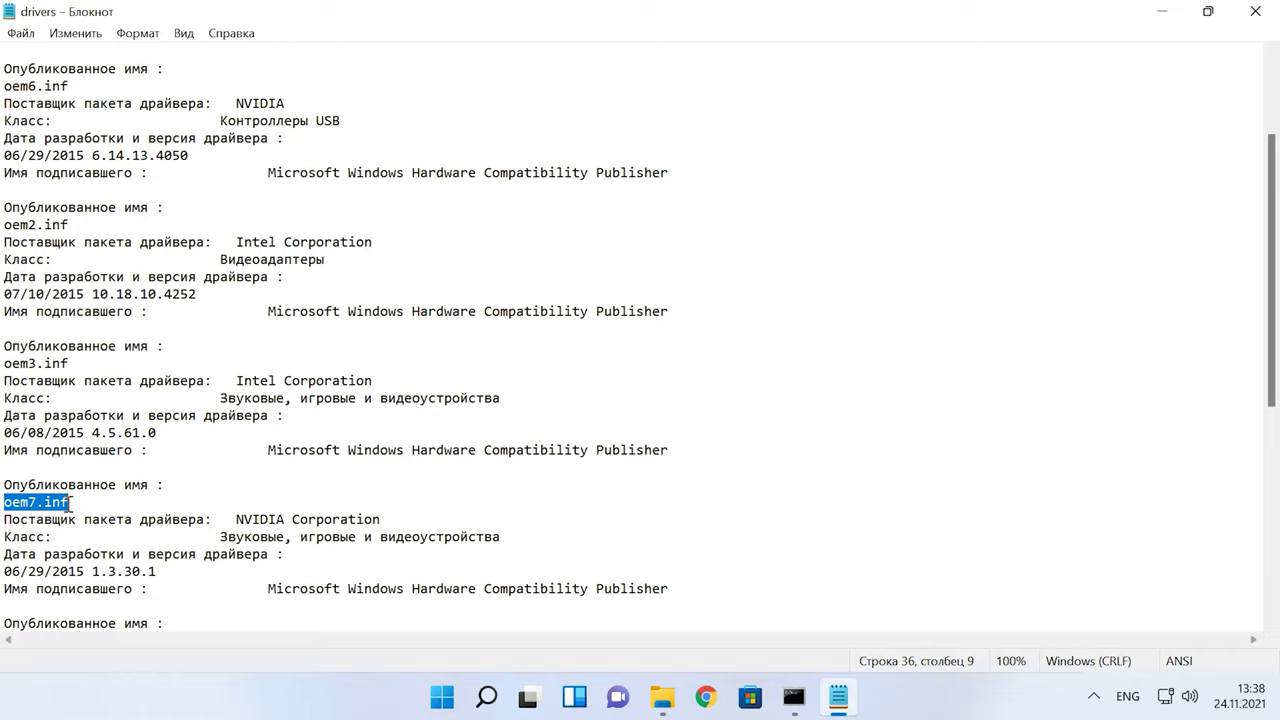
{"action": "right_click", "coordinate": [60, 505]}
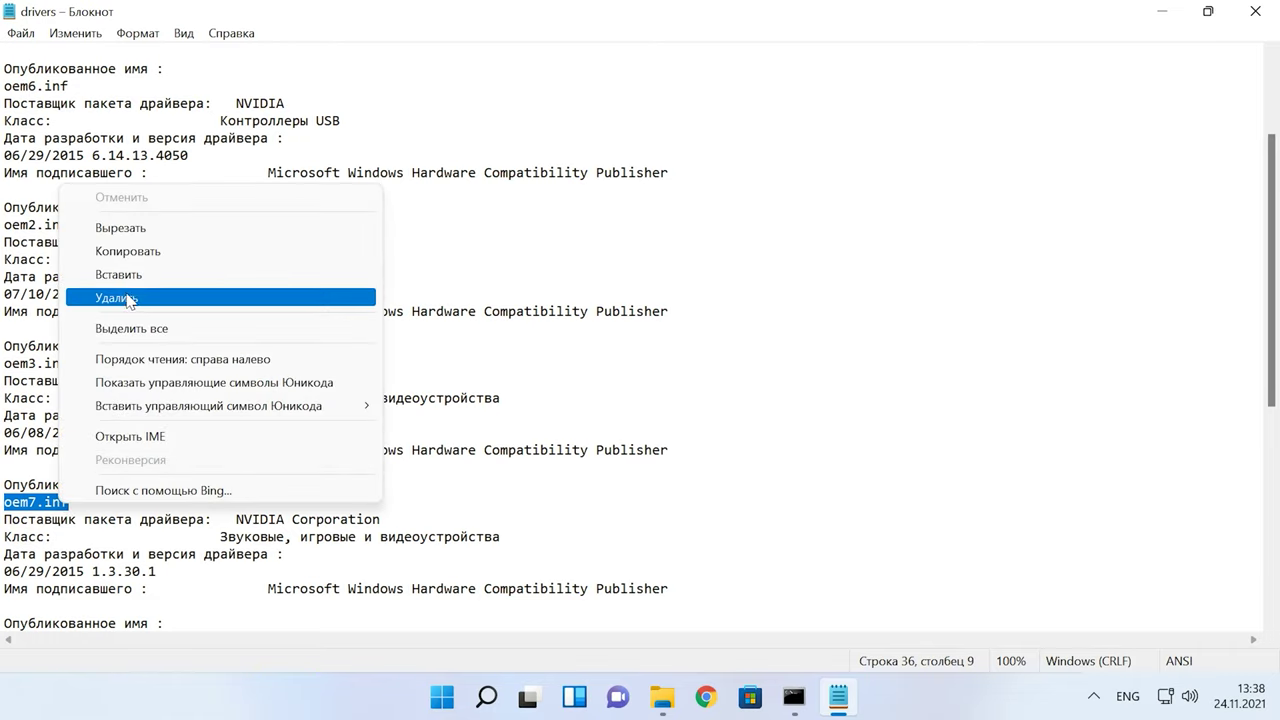
{"action": "left_click", "coordinate": [120, 250]}
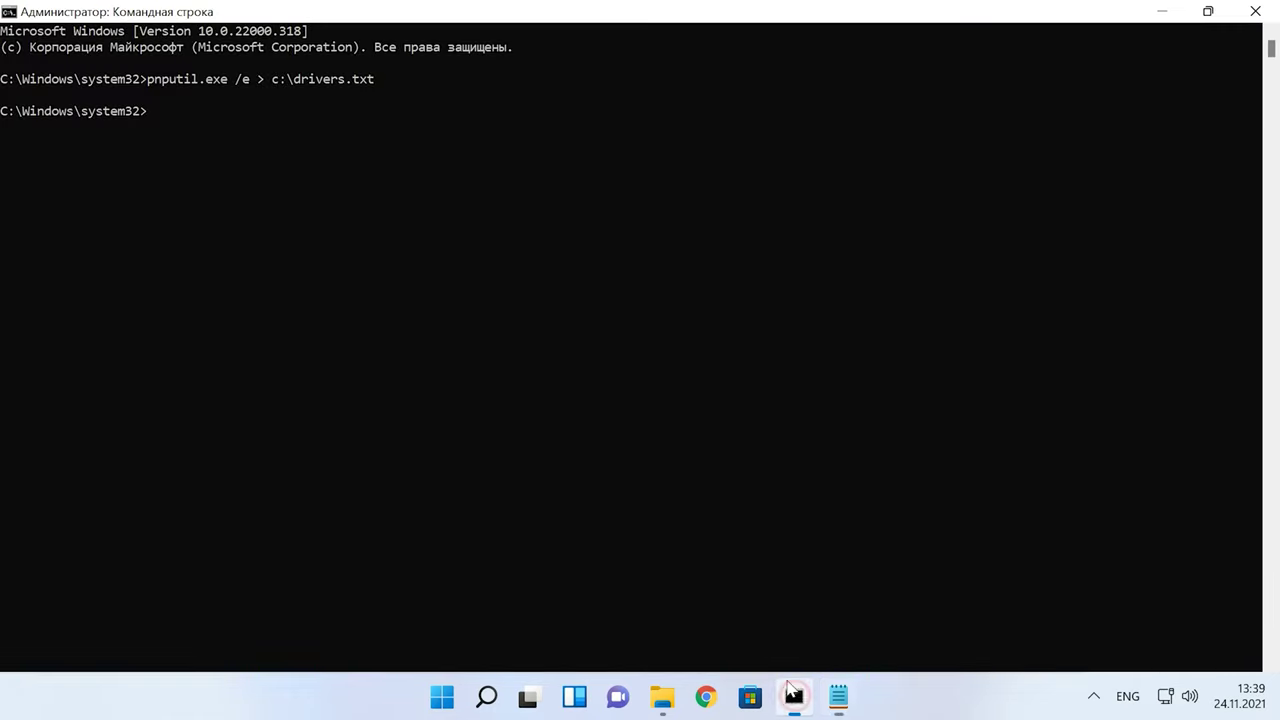
- Switch to the Command Prompt and remove the driver package with pnputil.exe /d oem7.inf
{"action": "left_click", "coordinate": [794, 697]}
{"action": "type", "text": "pnputil.exe /d oem7.inf"}
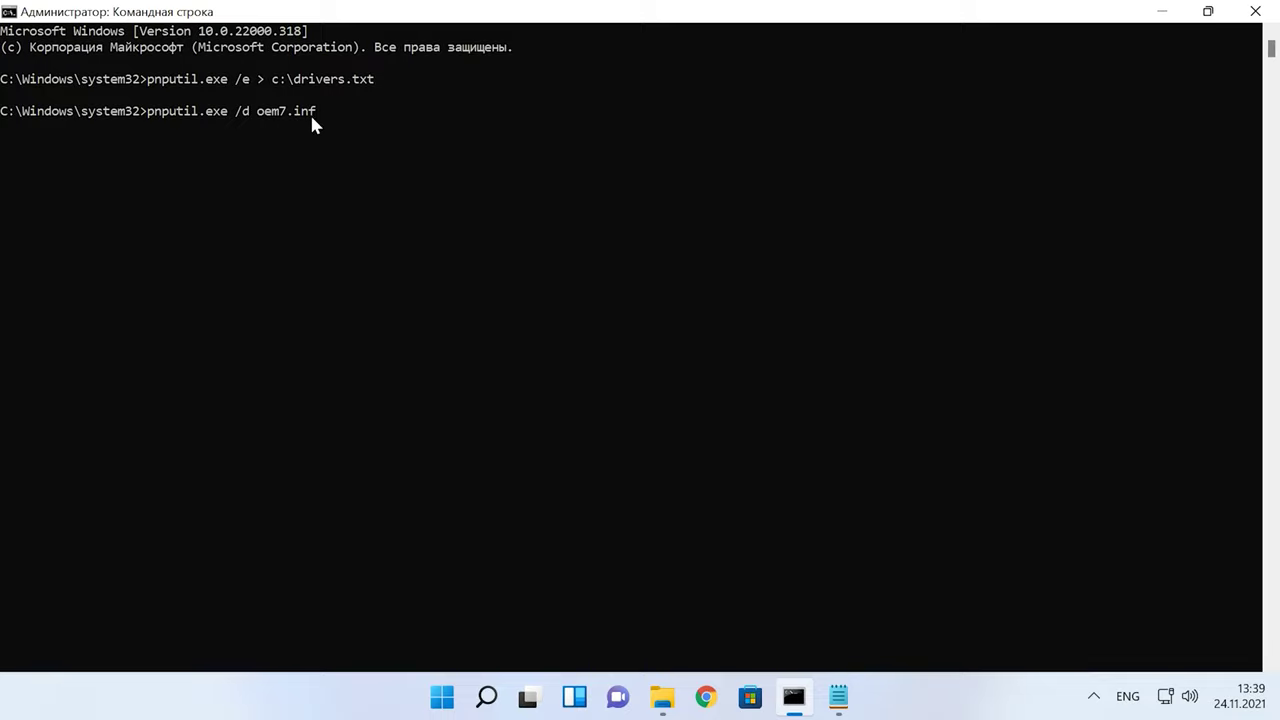
{"action": "key", "text": "Return"}
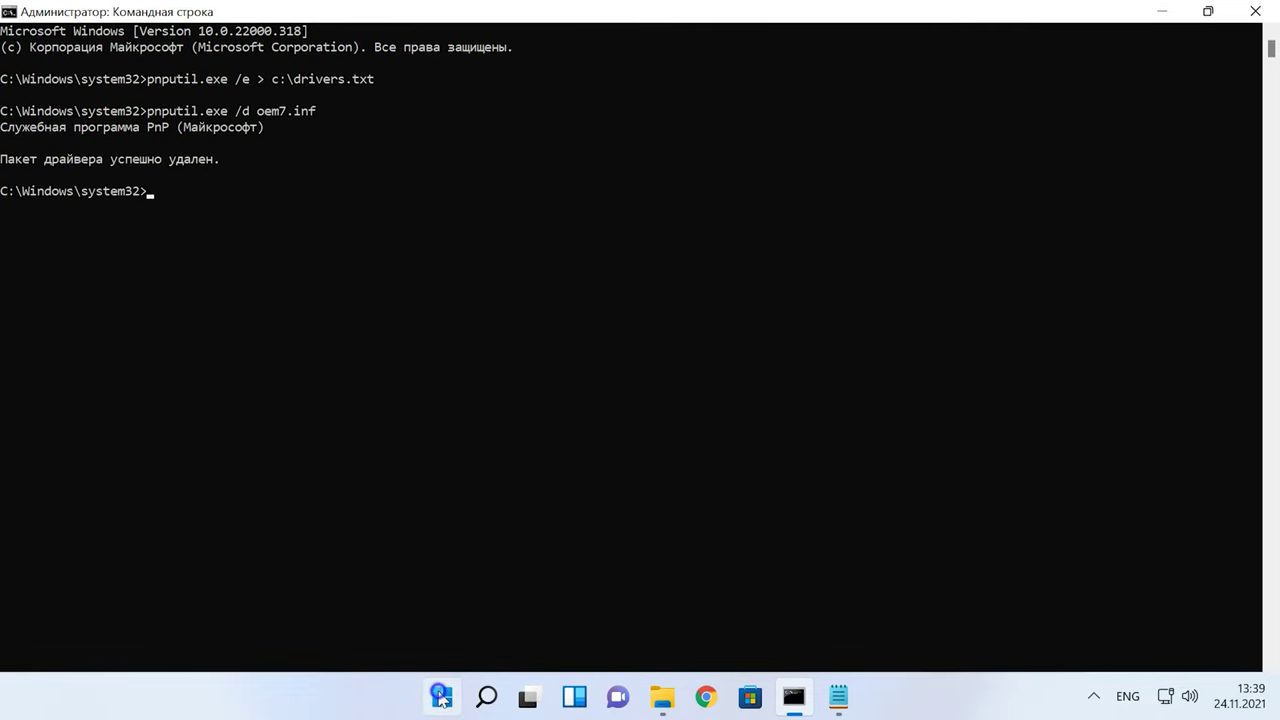
- Open Device Manager and check the driver version in the properties of the Intel(R) HD Graphics 4000 video adapter
{"action": "right_click", "coordinate": [441, 697]}
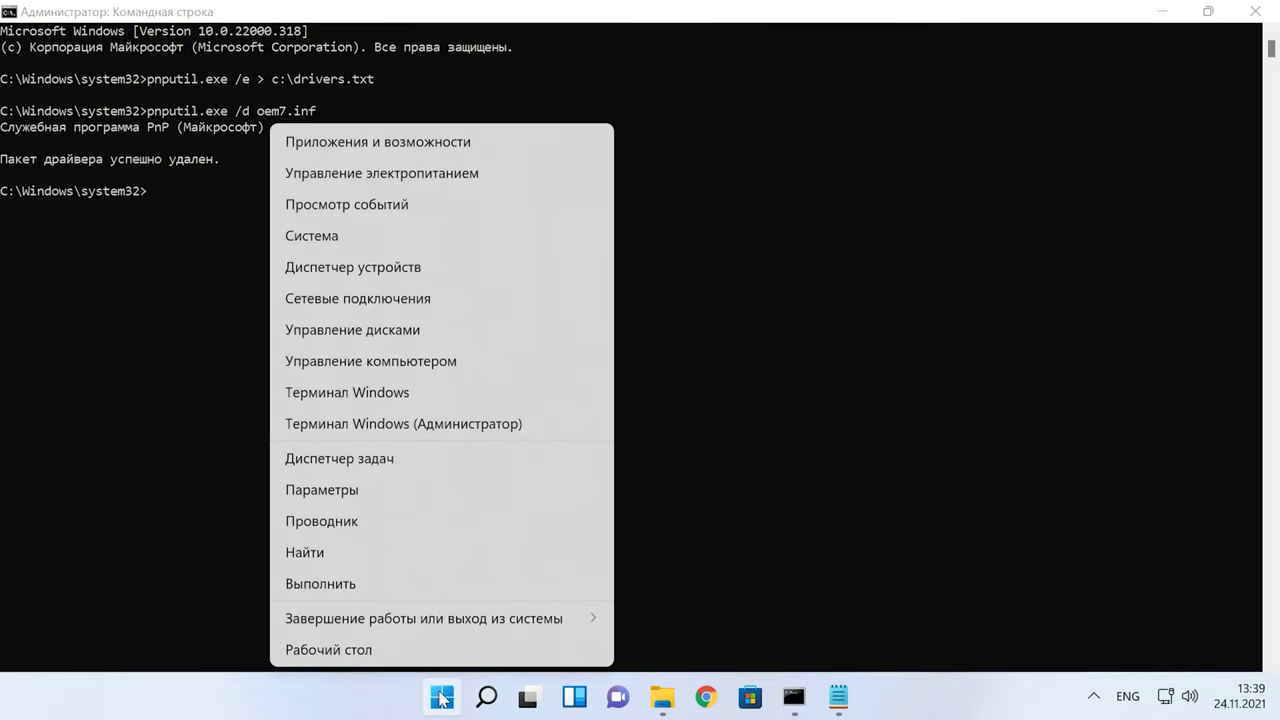
{"action": "left_click", "coordinate": [405, 268]}
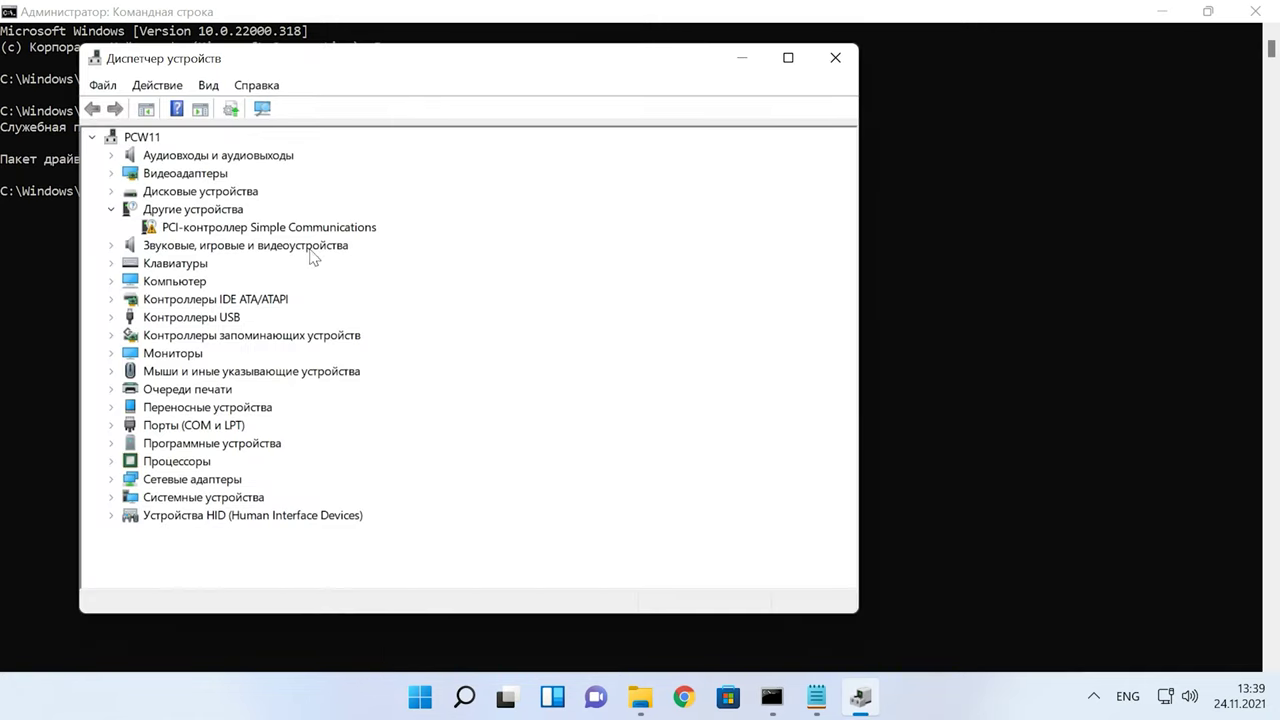
{"action": "left_click", "coordinate": [110, 174]}
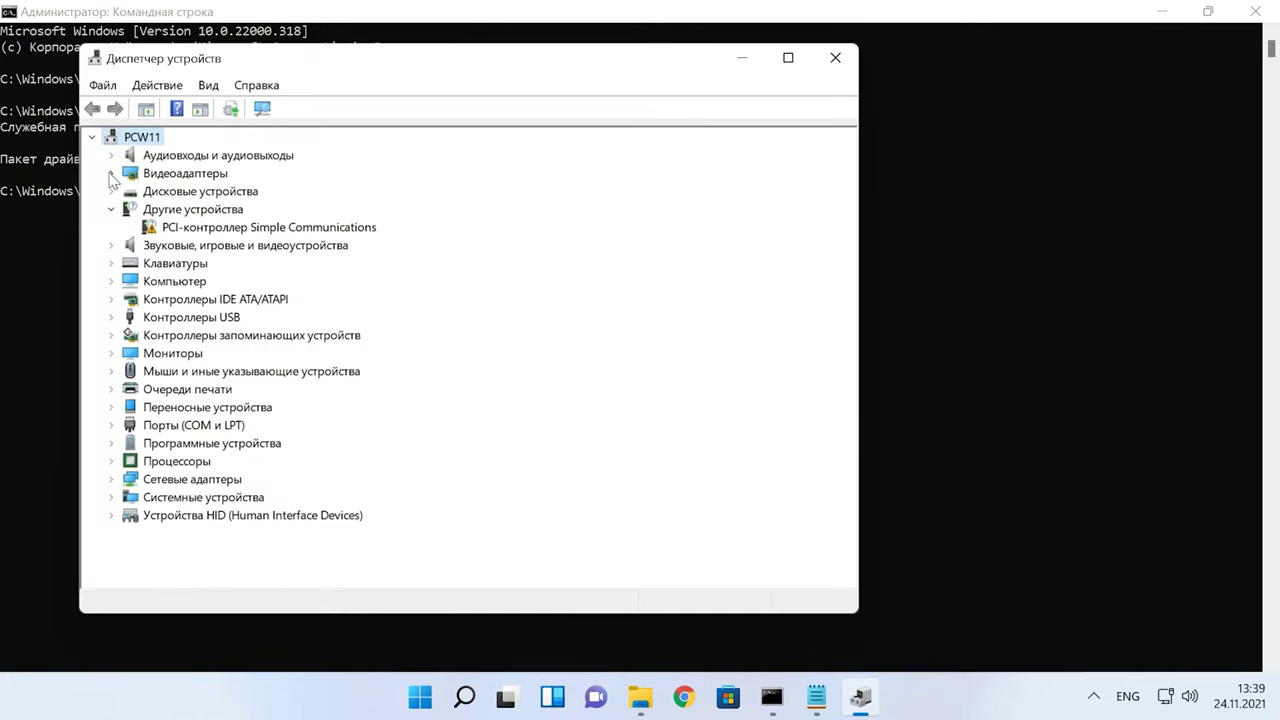
{"action": "left_click", "coordinate": [110, 175]}
{"action": "left_click", "coordinate": [220, 194]}
{"action": "right_click", "coordinate": [220, 194]}
{"action": "left_click", "coordinate": [313, 312]}
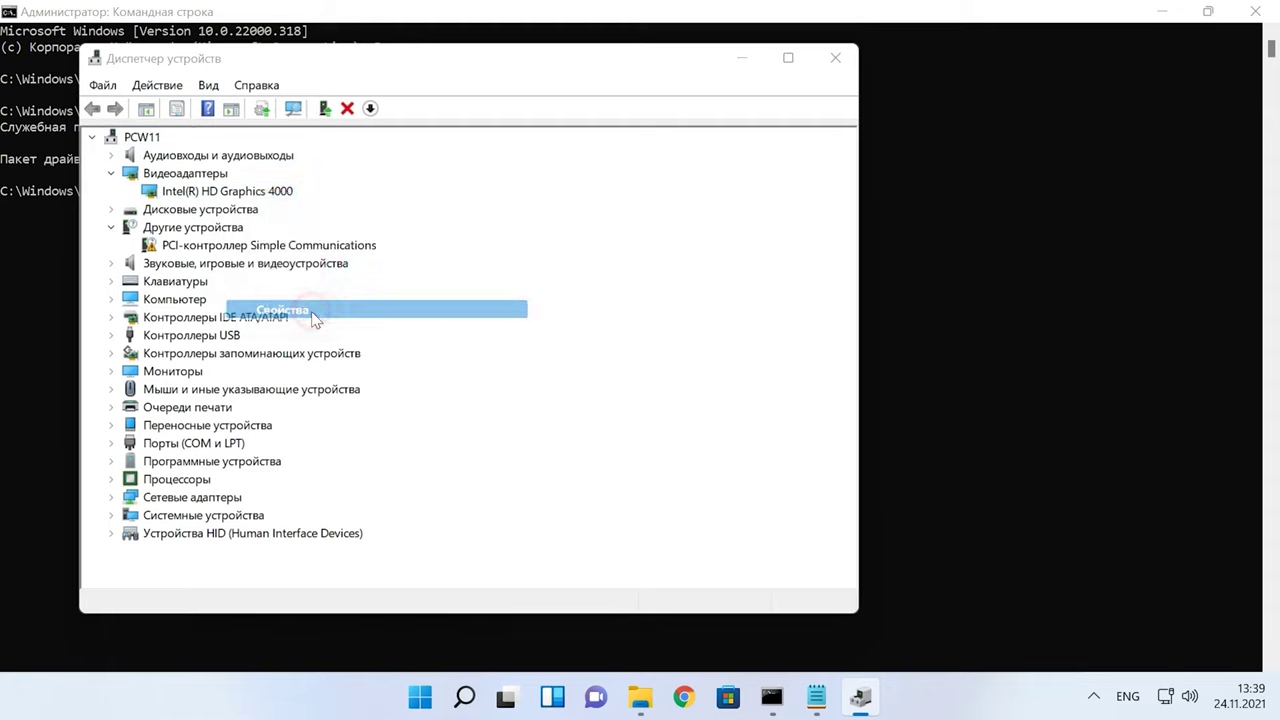
{"action": "left_click", "coordinate": [362, 152]}
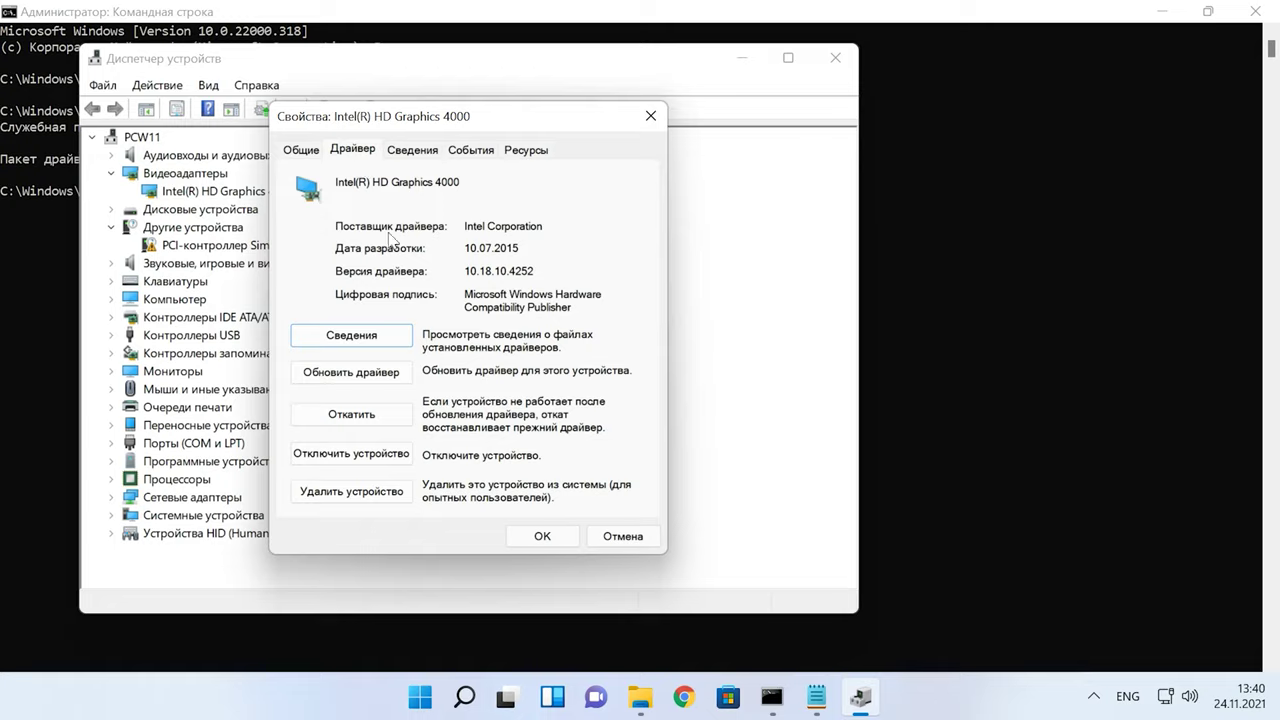
{"action": "left_click_drag", "start_coordinate": [538, 274], "coordinate": [465, 278]}
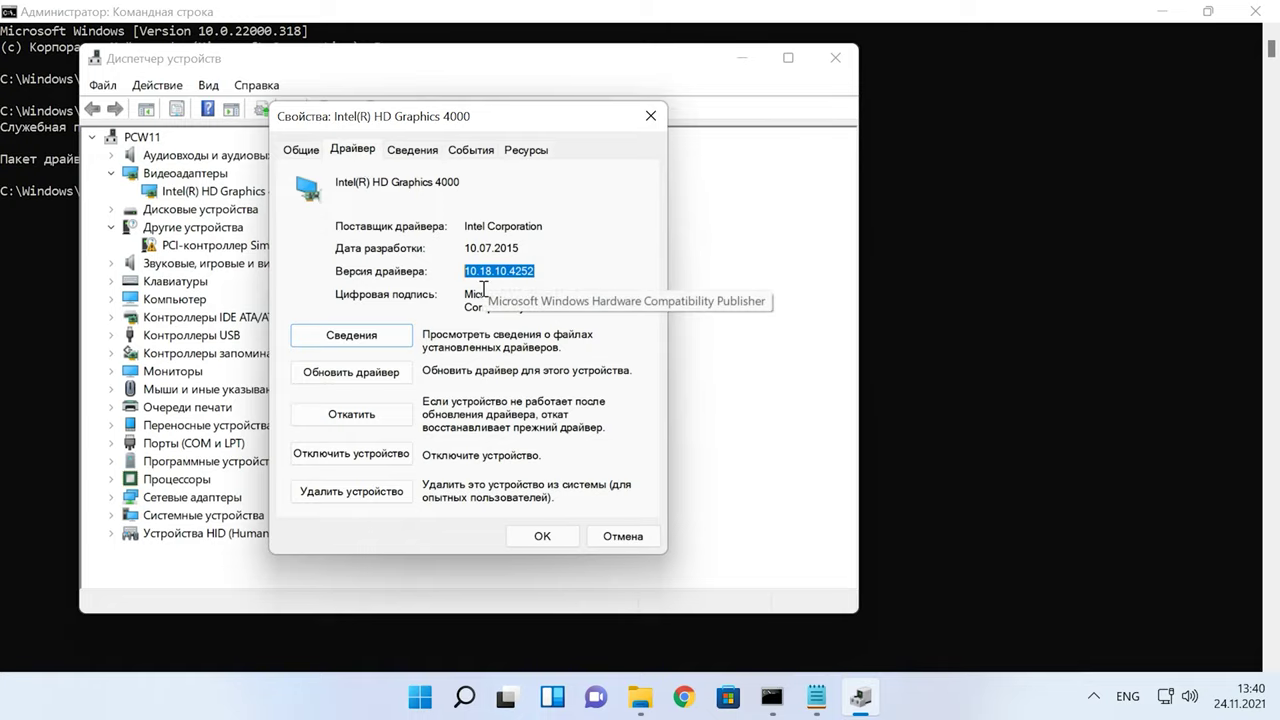